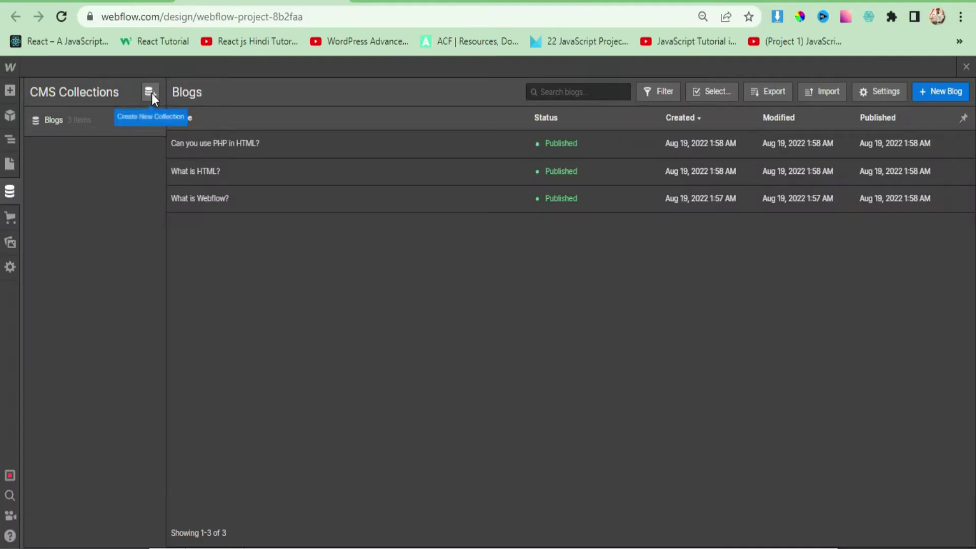
Step: Create a new CMS collection with the name 'Categories'
left_click(154, 93)
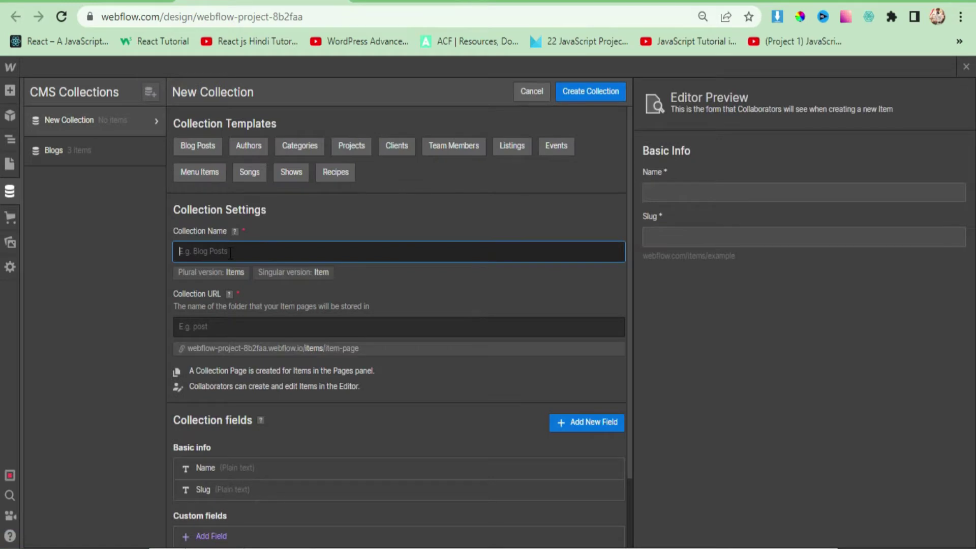
type("Ca")
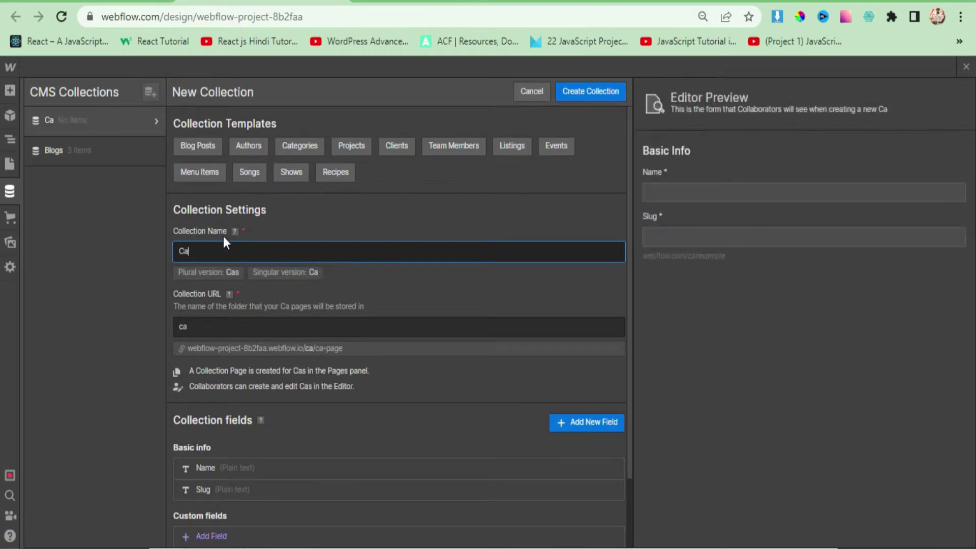
type("tegories")
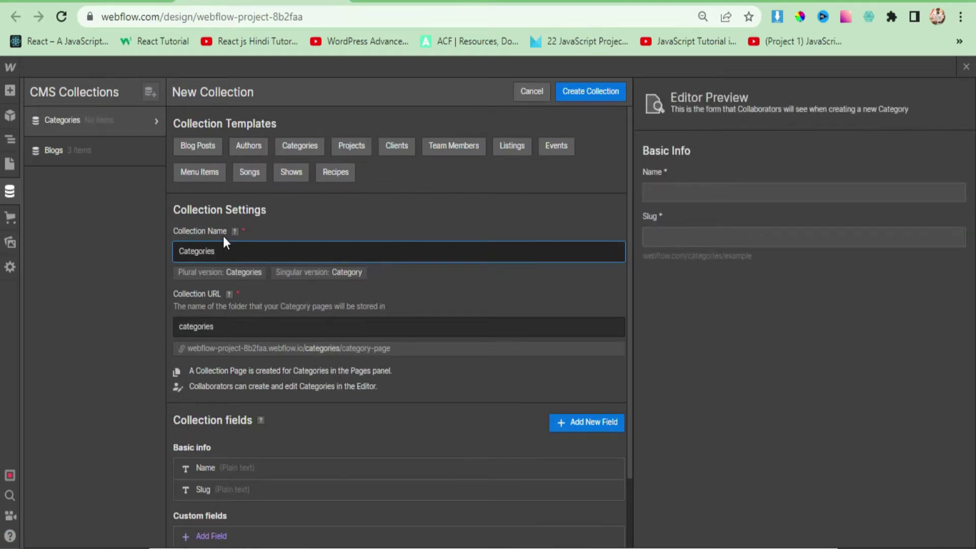
scroll(278, 347, "down", 1)
scroll(279, 348, "down", 2)
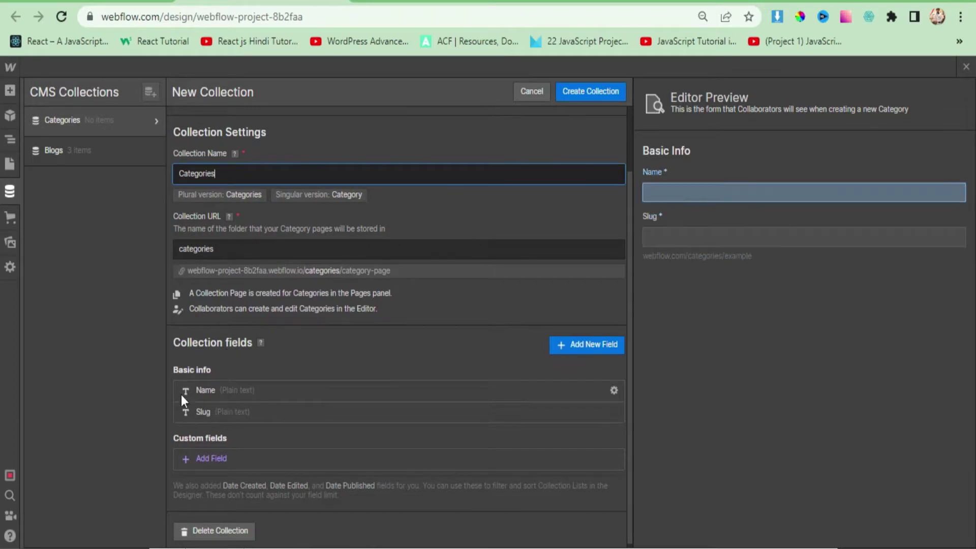
mouse_move(396, 389)
left_click(583, 94)
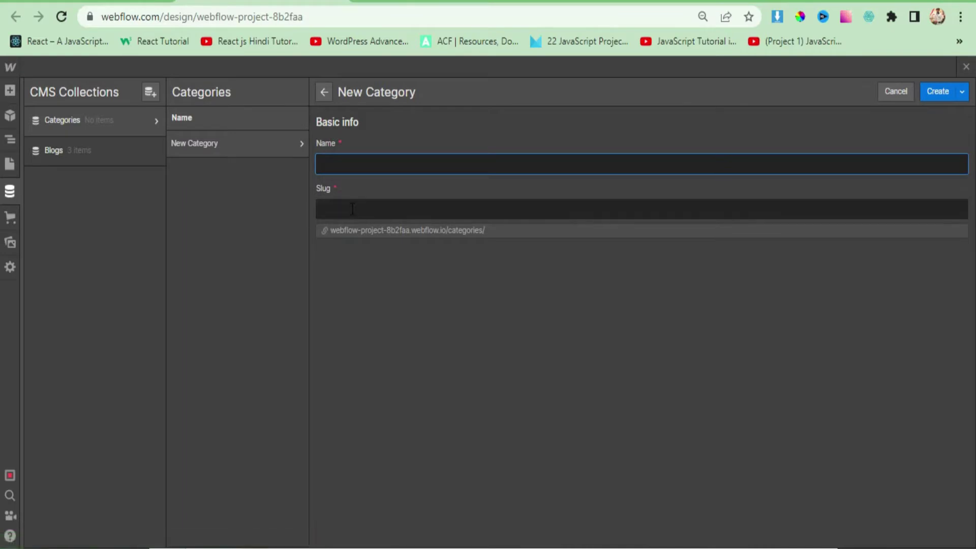
Step: Add two category items, 'Design' and 'Development', saving each one
type("Design")
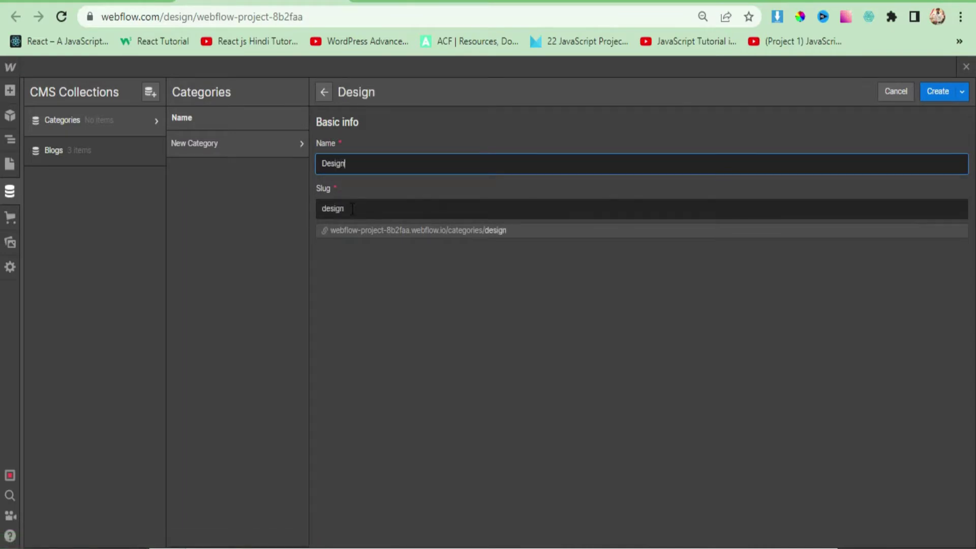
left_click(349, 163)
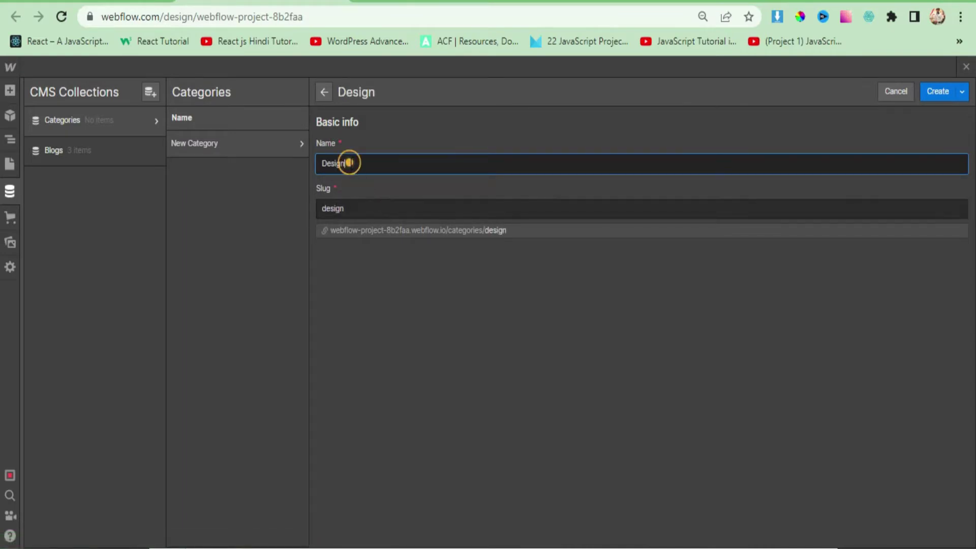
left_click(934, 92)
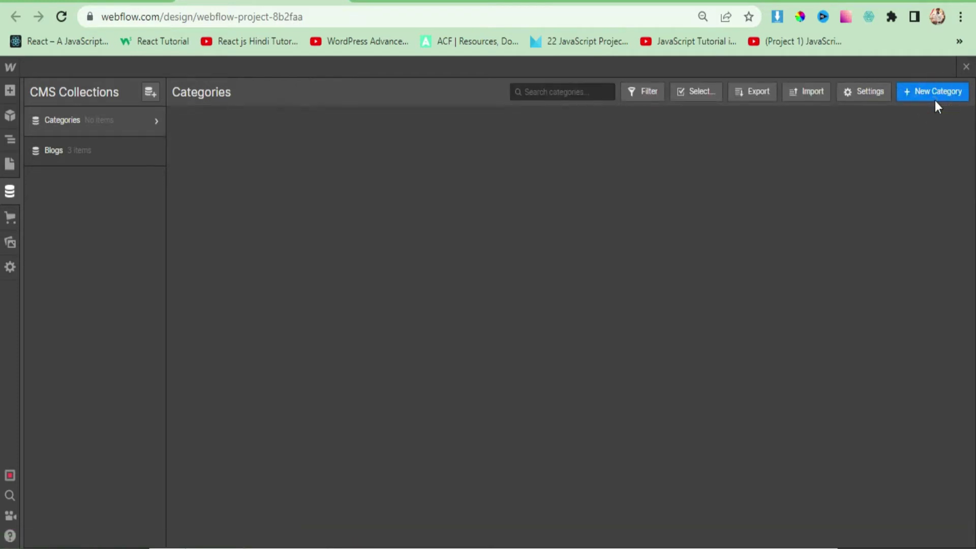
left_click(936, 97)
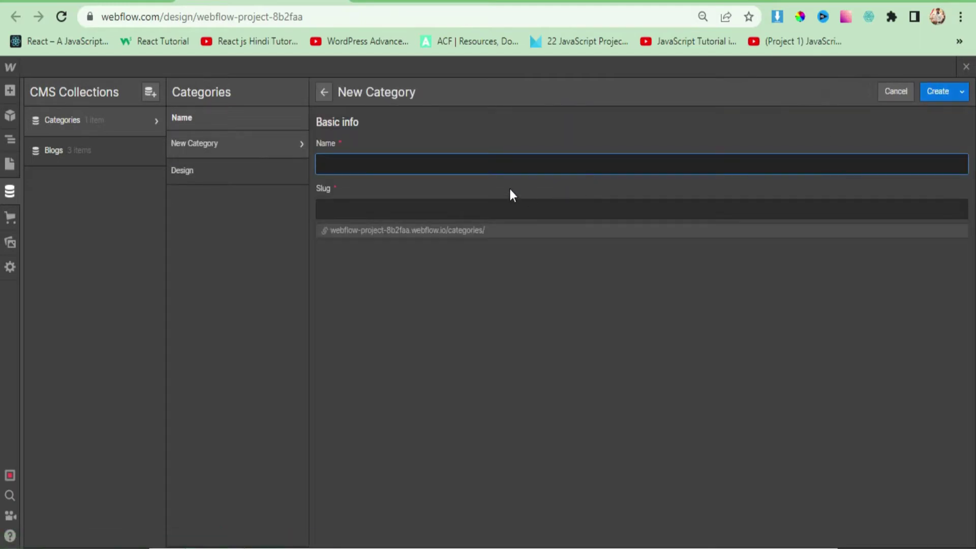
type("Develop")
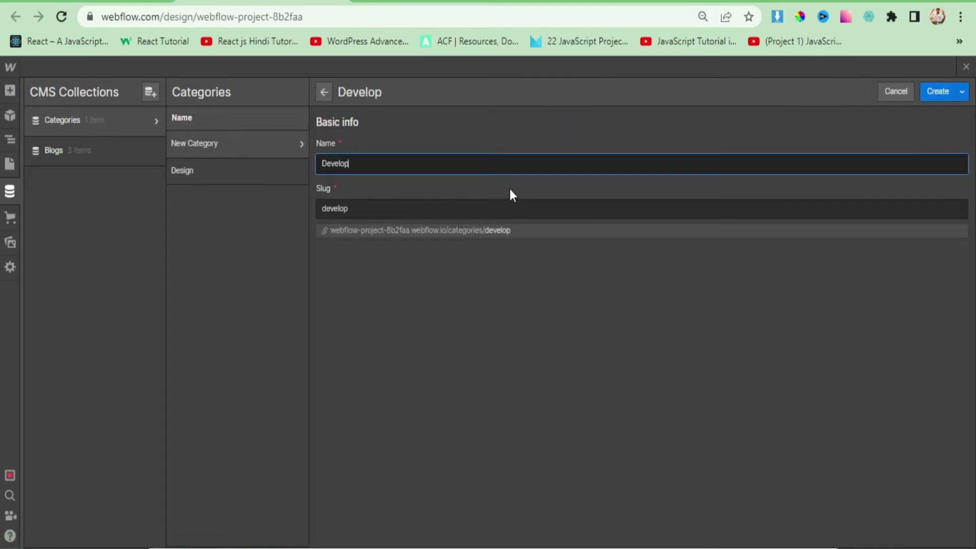
type("ment")
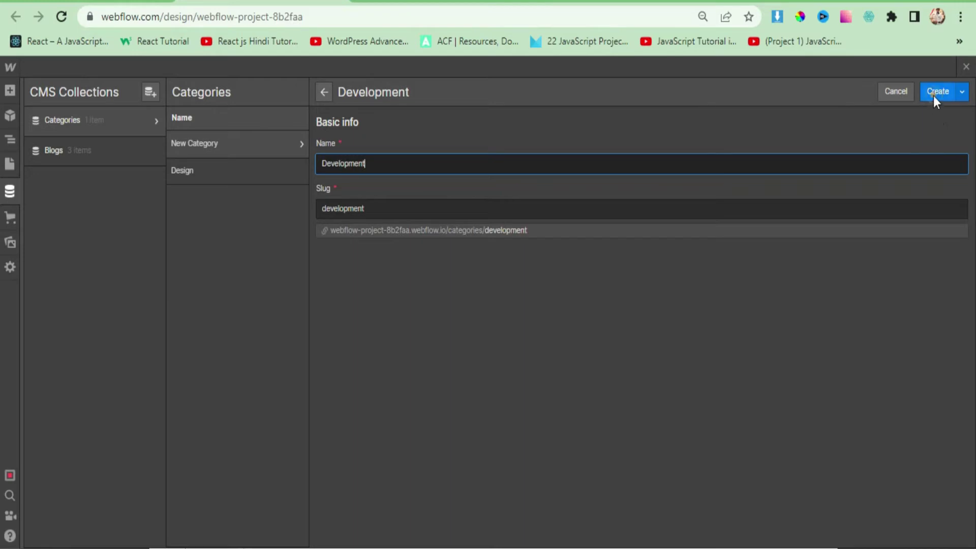
left_click(935, 93)
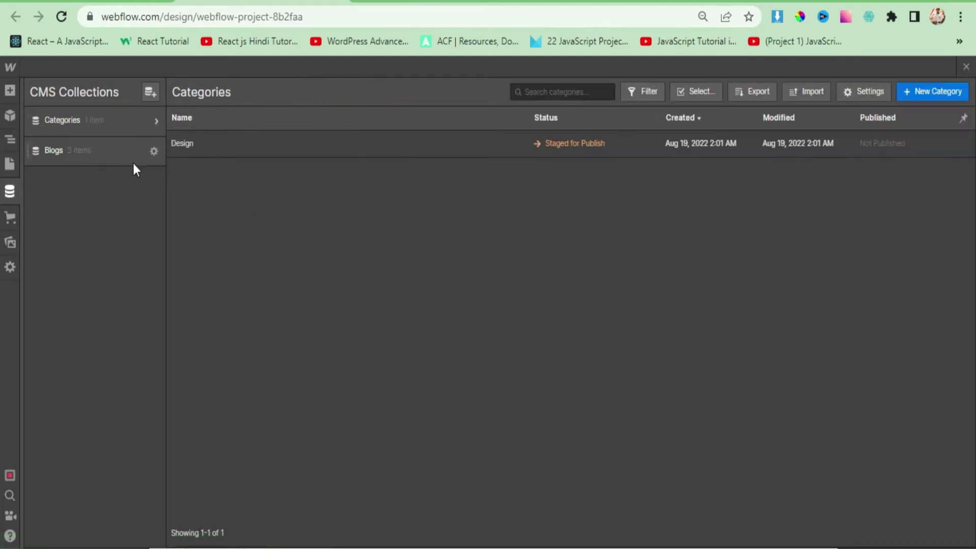
Step: Create another CMS collection named 'Tag', which appears as Tags
left_click(151, 96)
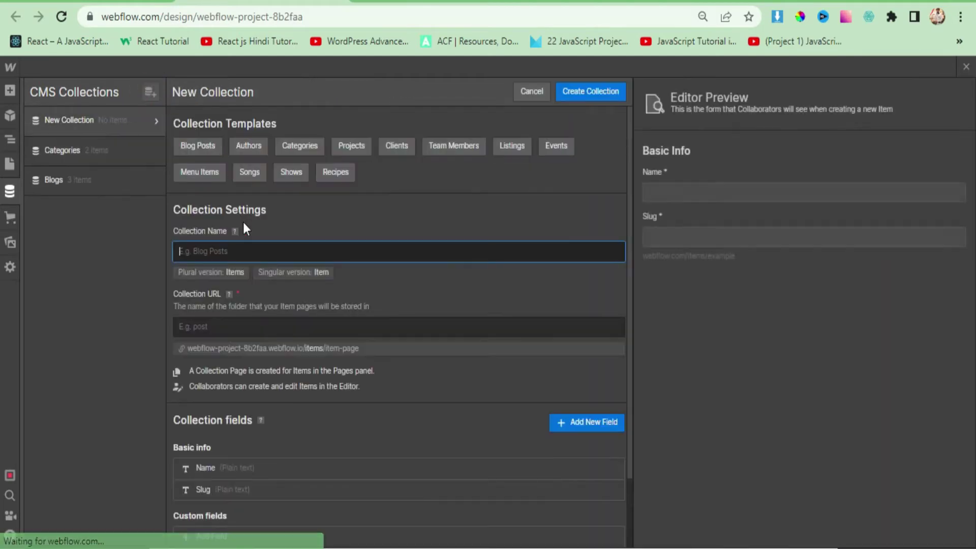
type("Tag")
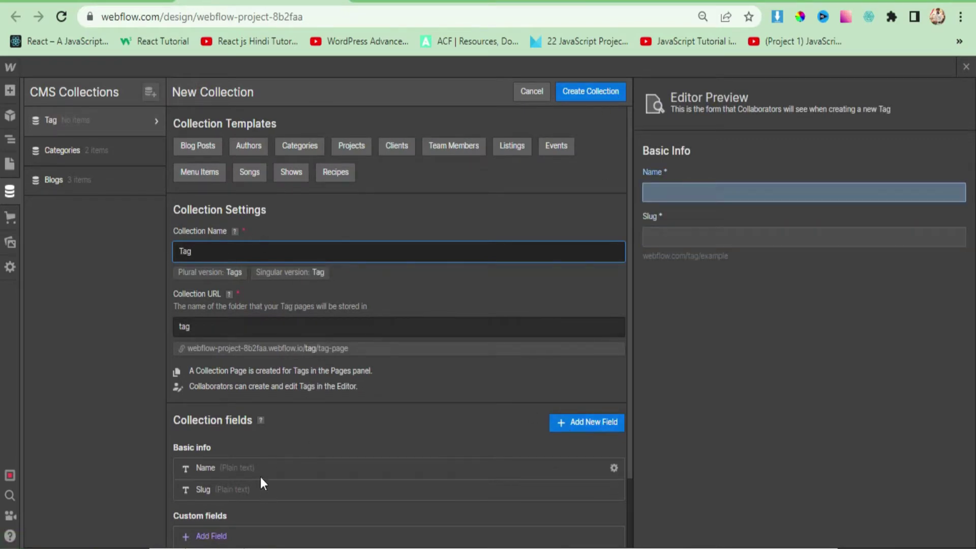
scroll(261, 476, "down", 2)
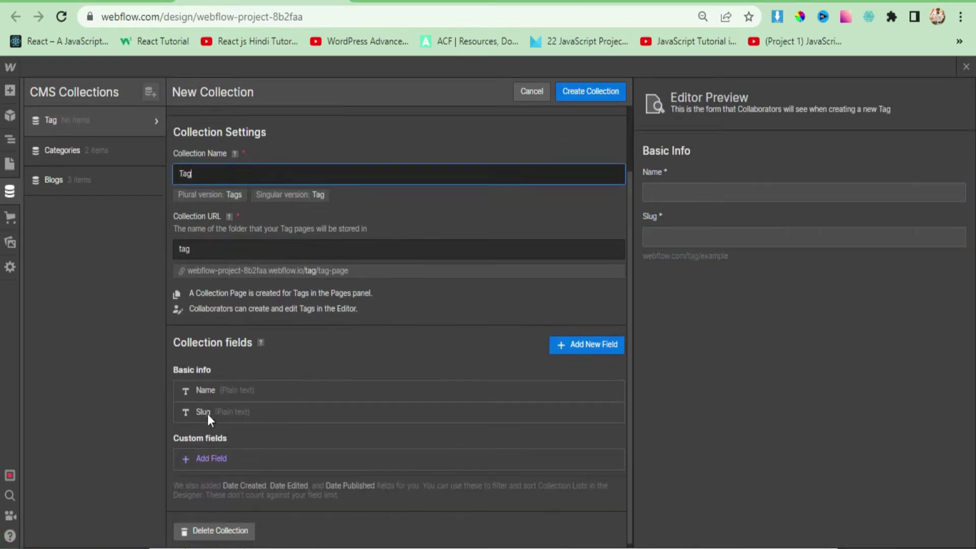
left_click(207, 459)
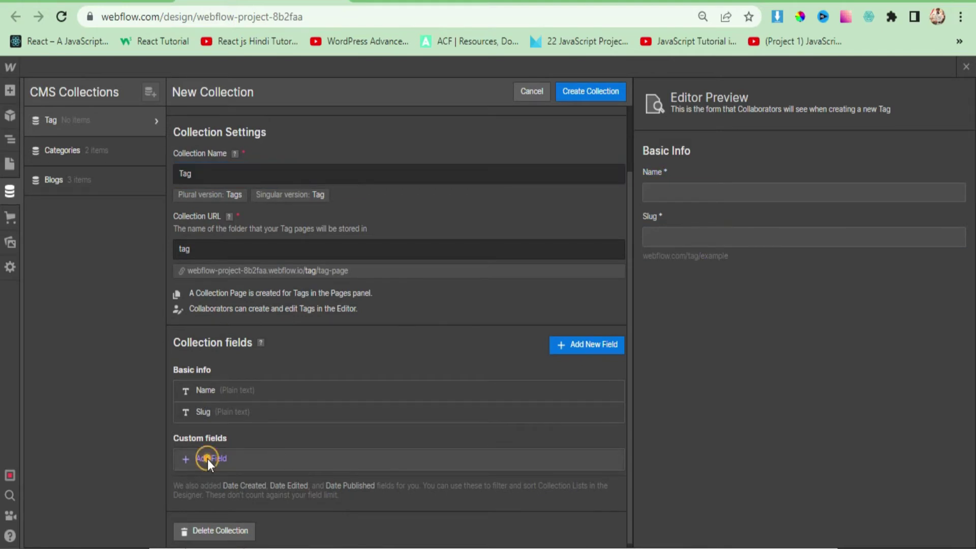
left_click(601, 99)
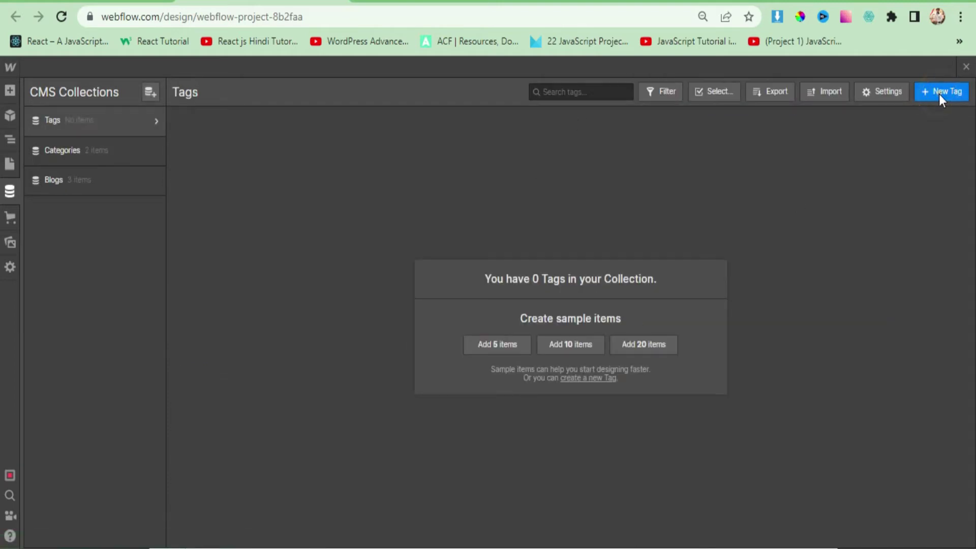
Step: Add the tag items 'Webflow' and 'Html' to the Tags collection
left_click(588, 377)
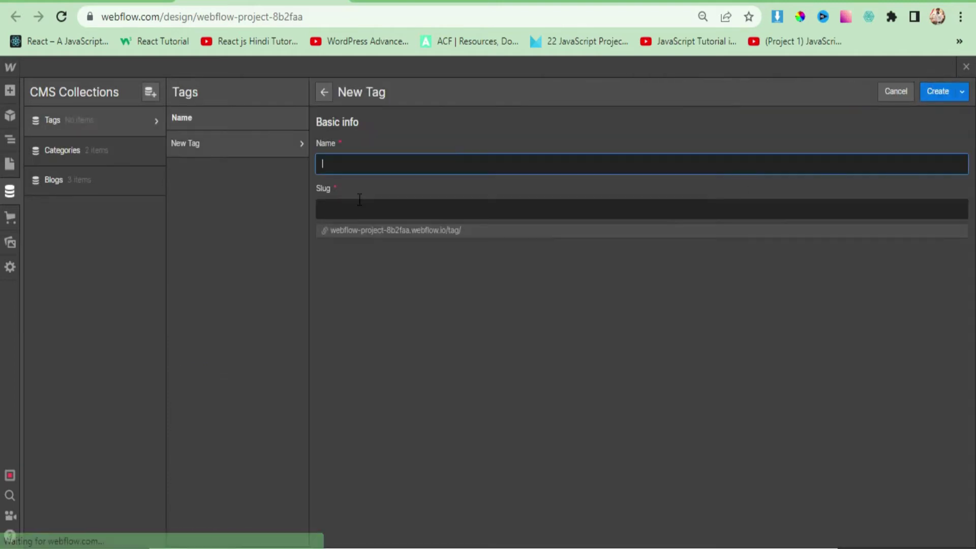
type("Webflow")
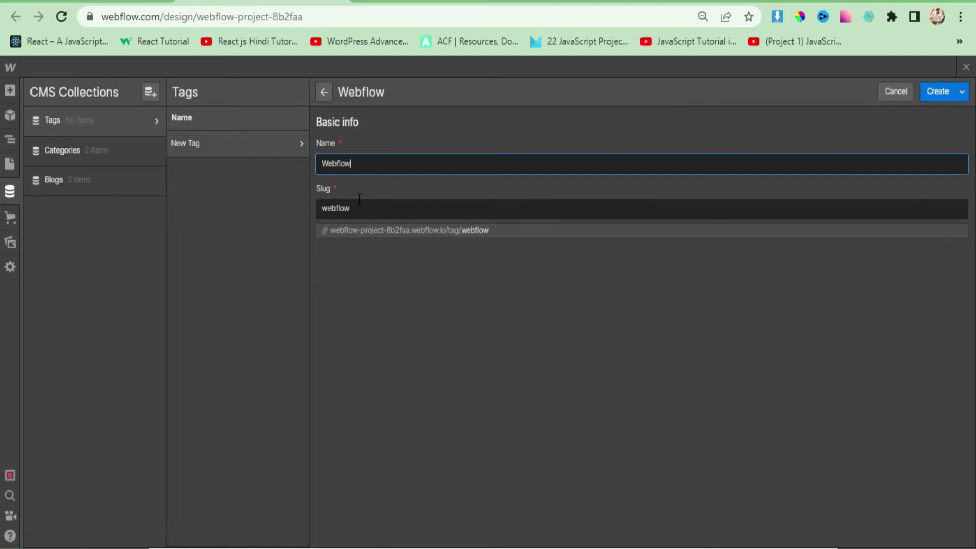
left_click(930, 90)
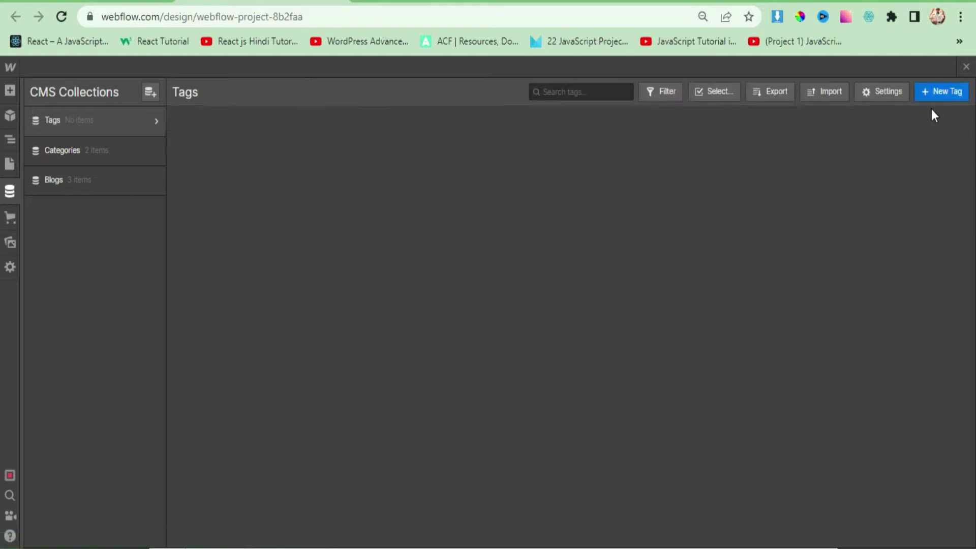
left_click(930, 93)
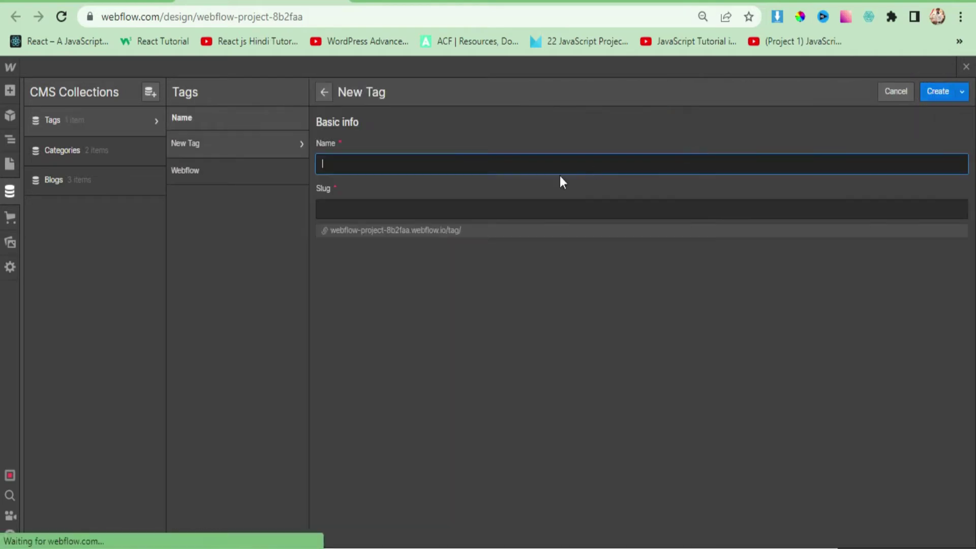
type("Html")
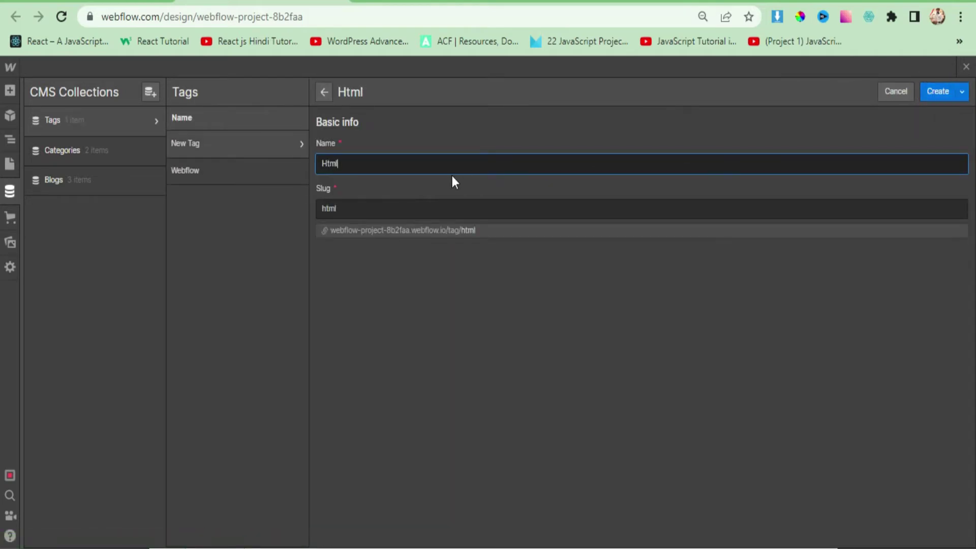
left_click(938, 92)
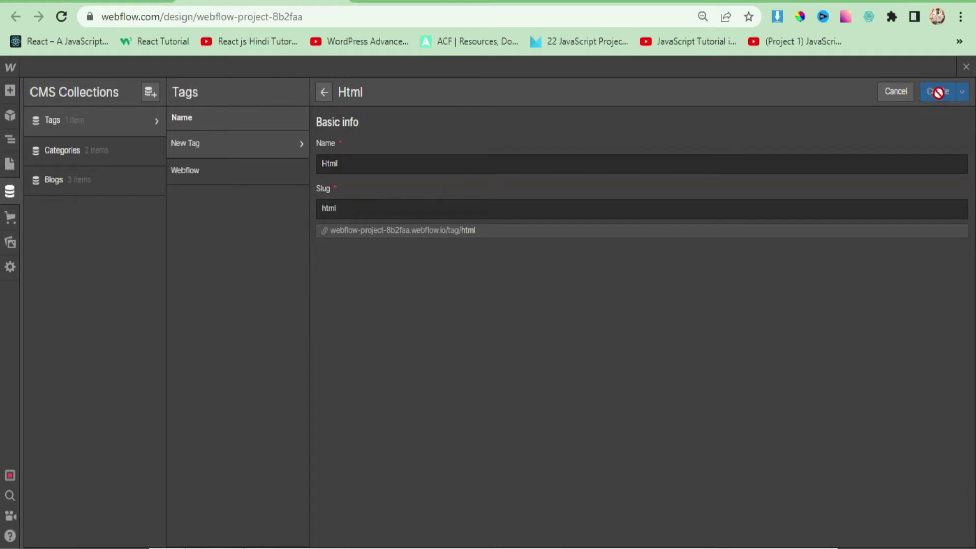
Step: Add a third tag item named 'php'
left_click(942, 91)
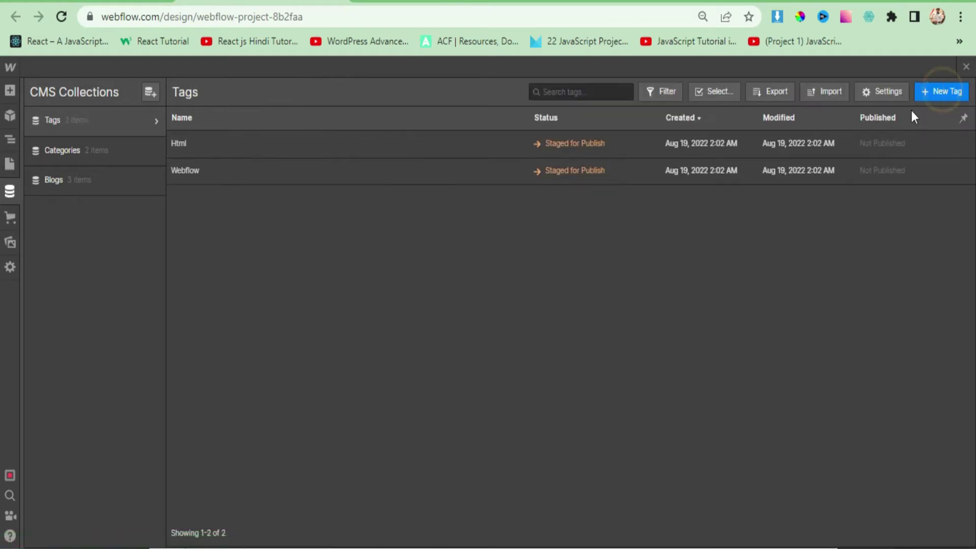
type("P")
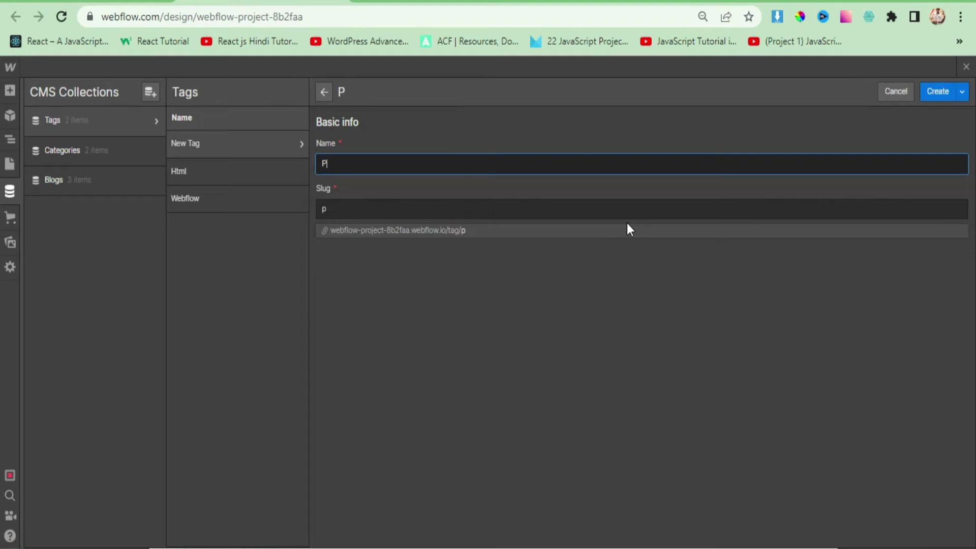
type("hp")
key("BackSpace")
key("BackSpace")
type("ph")
type("p")
key("ctrl+a")
type("php")
left_click(939, 95)
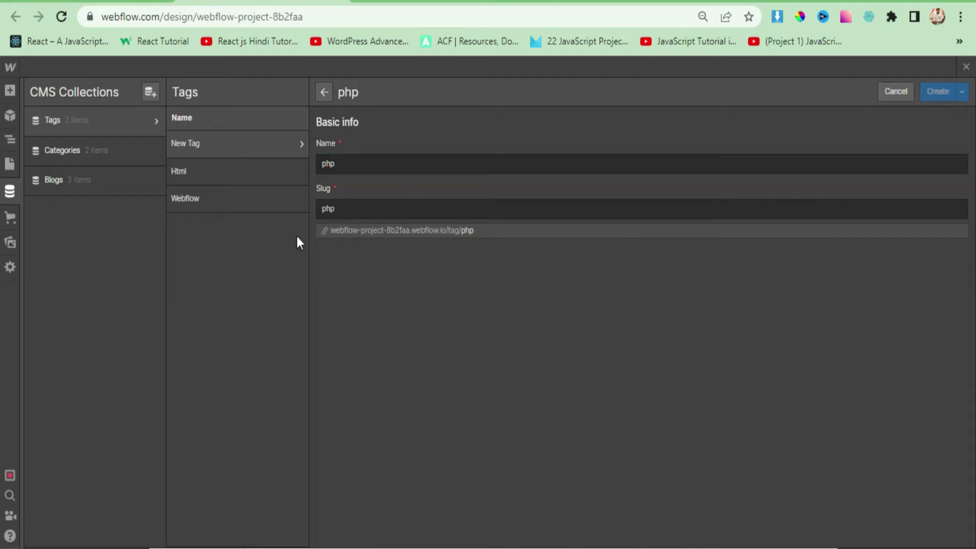
left_click(350, 303)
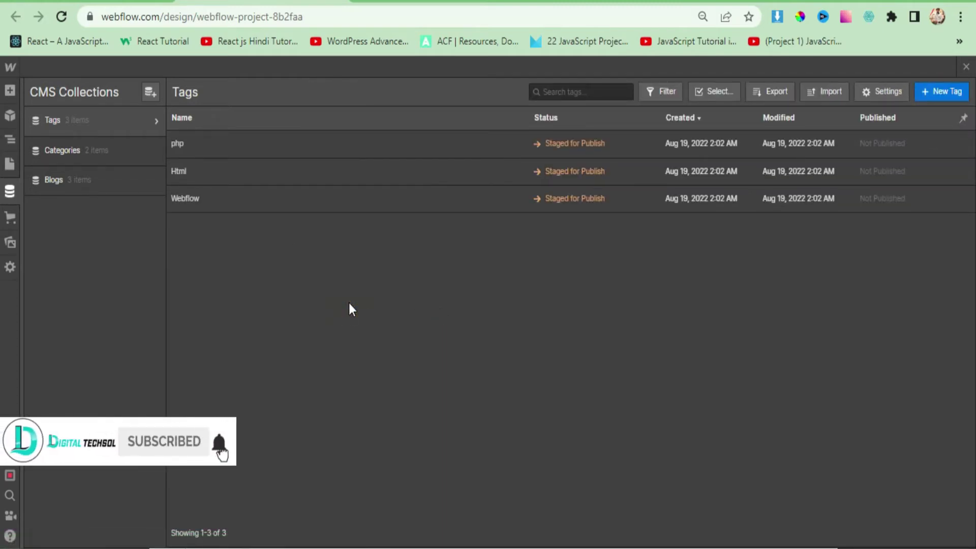
Step: Review the 'What is Webflow?' blog post, then return to the Categories collection list
left_click(84, 179)
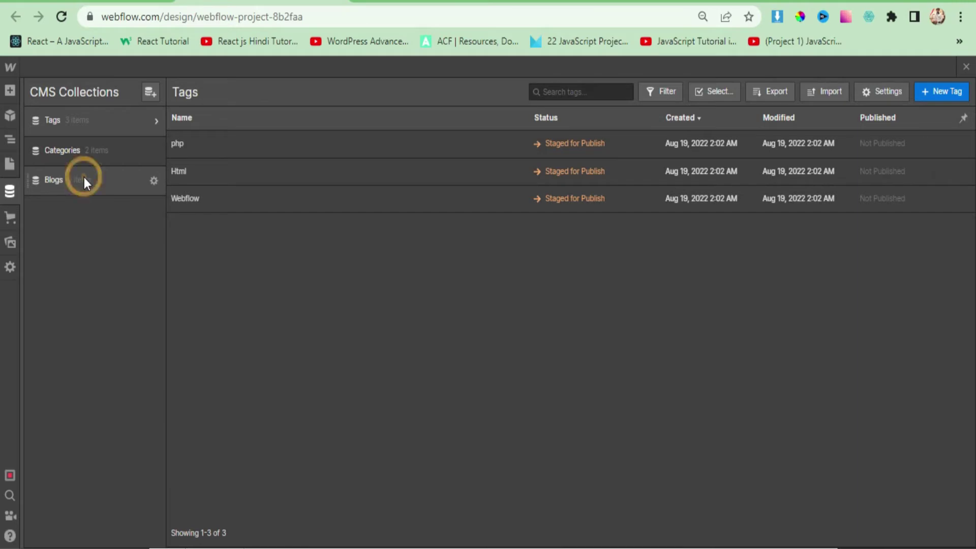
left_click(216, 198)
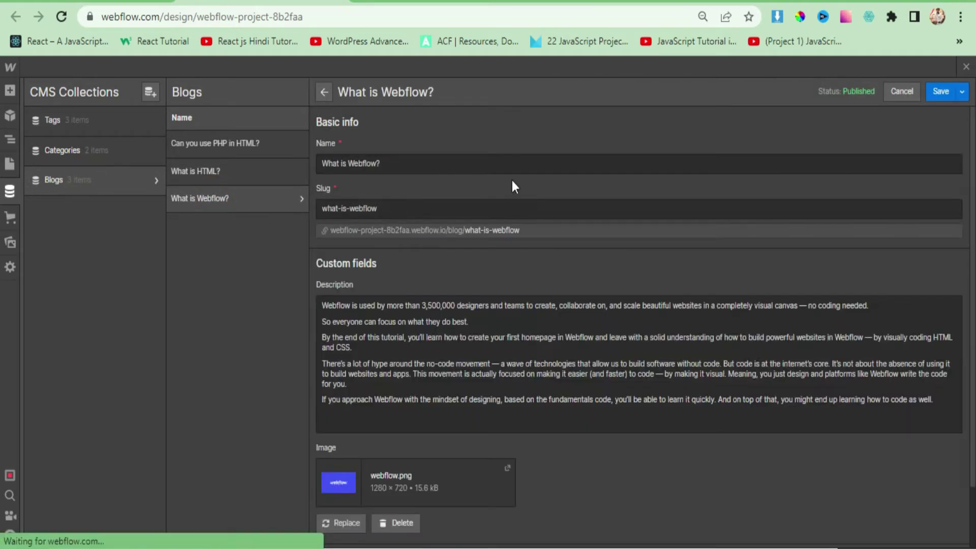
scroll(390, 230, "down", 2)
scroll(457, 412, "up", 2)
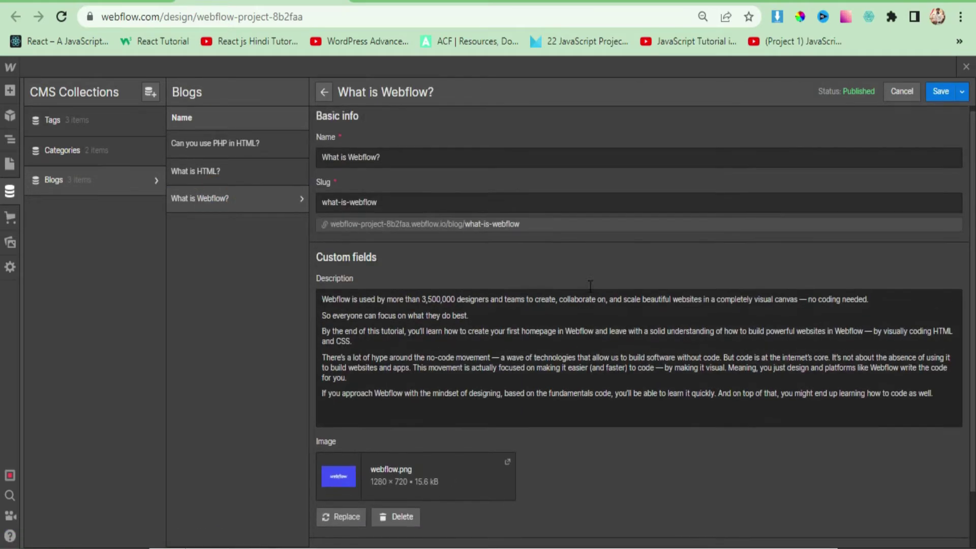
scroll(480, 441, "down", 2)
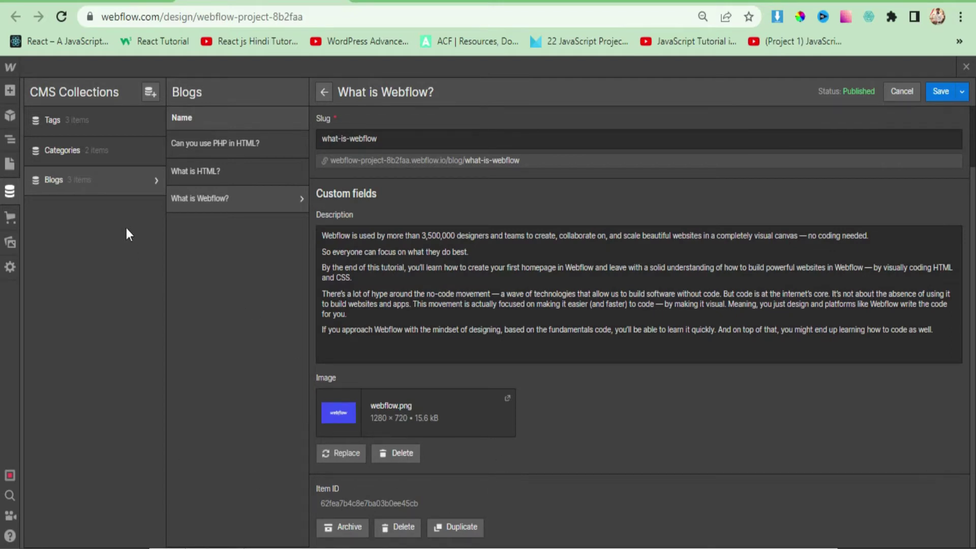
left_click(86, 162)
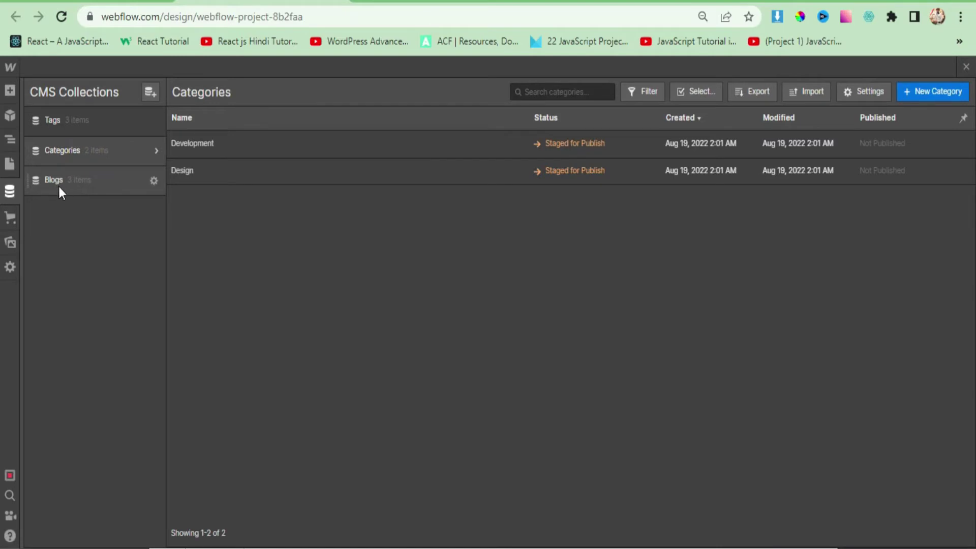
Step: In the Blogs collection settings, start a new custom field under Custom fields
left_click(153, 180)
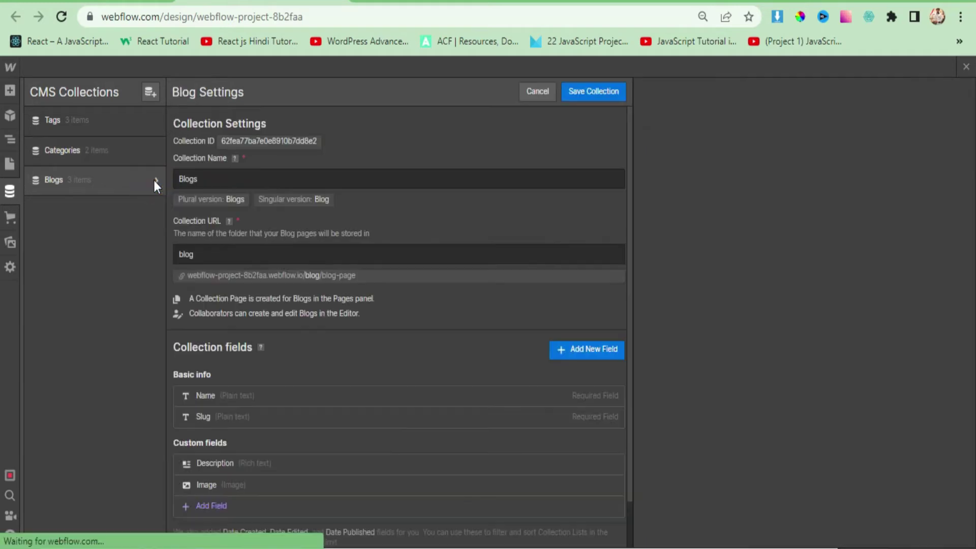
scroll(355, 188, "down", 1)
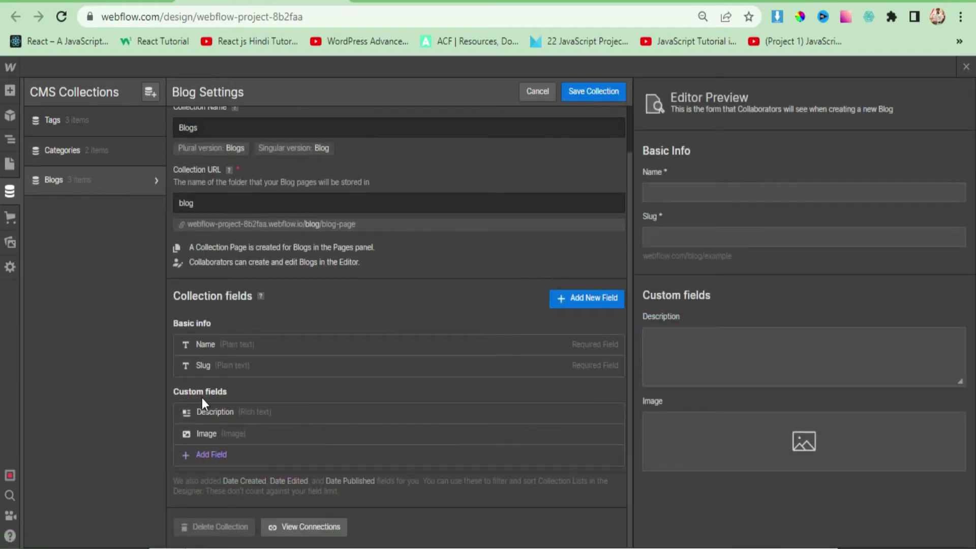
mouse_move(215, 462)
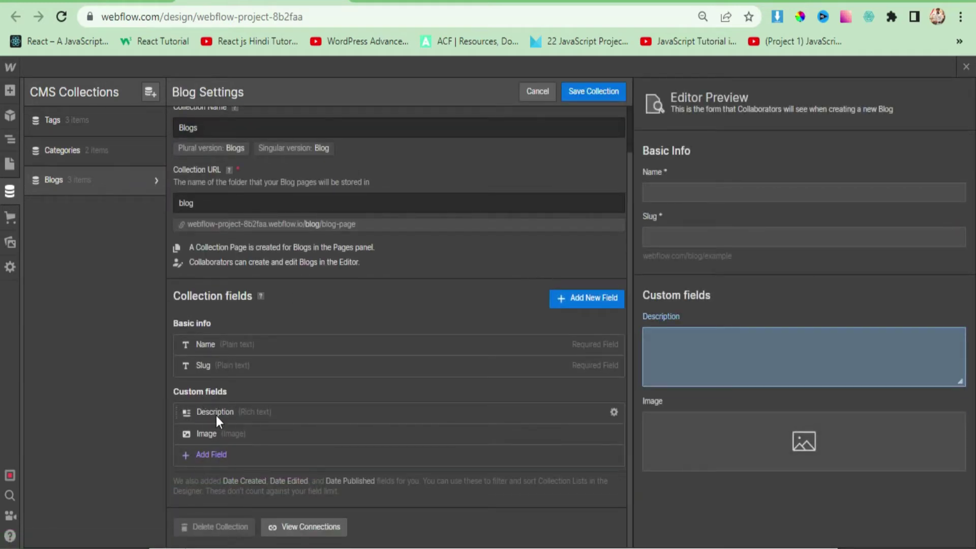
left_click(208, 455)
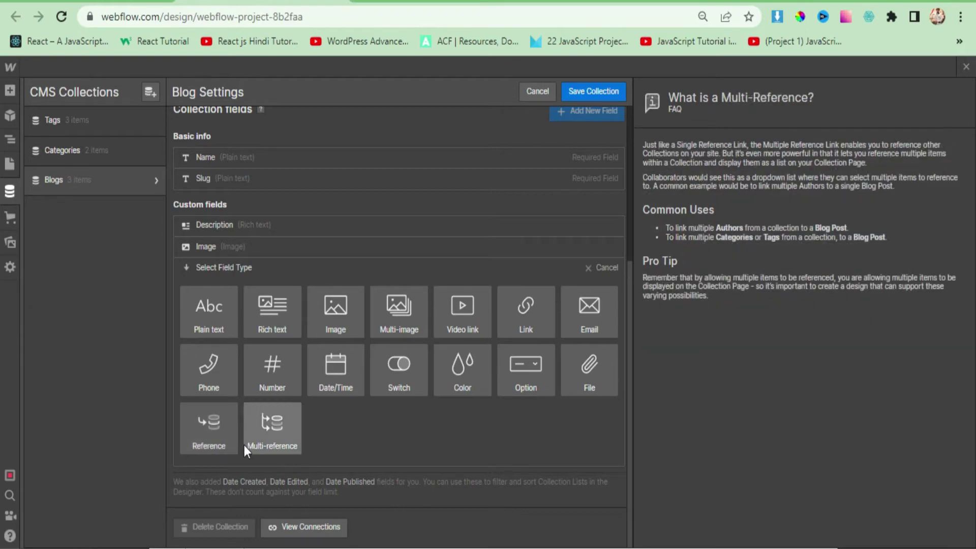
mouse_move(209, 429)
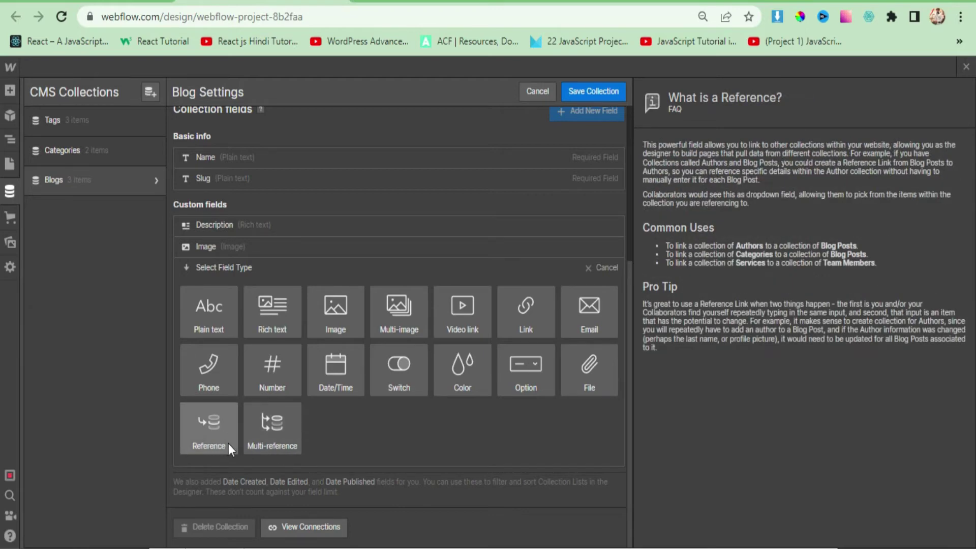
Step: Add a 'Categories' multi-reference field to the Categories collection with help text 'Add multiple categories'
left_click(269, 433)
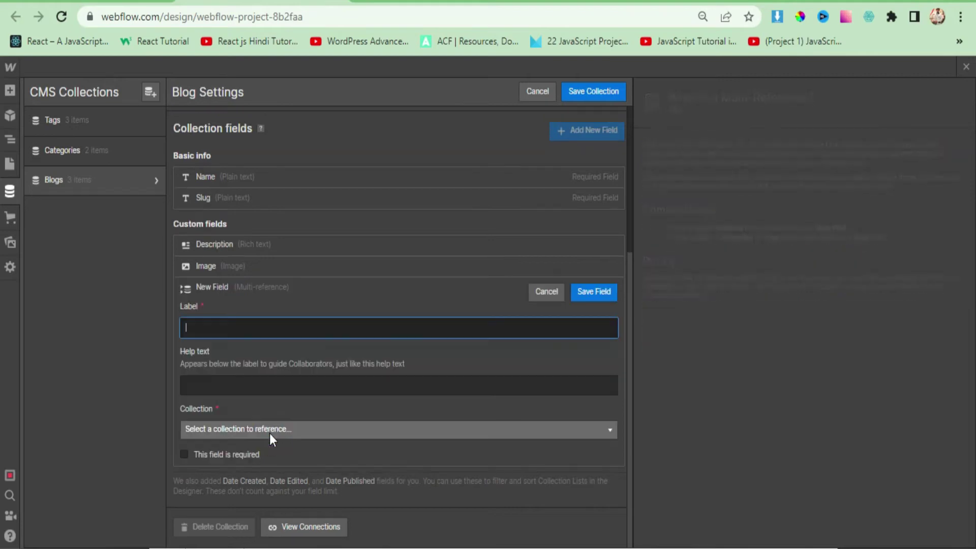
type("C")
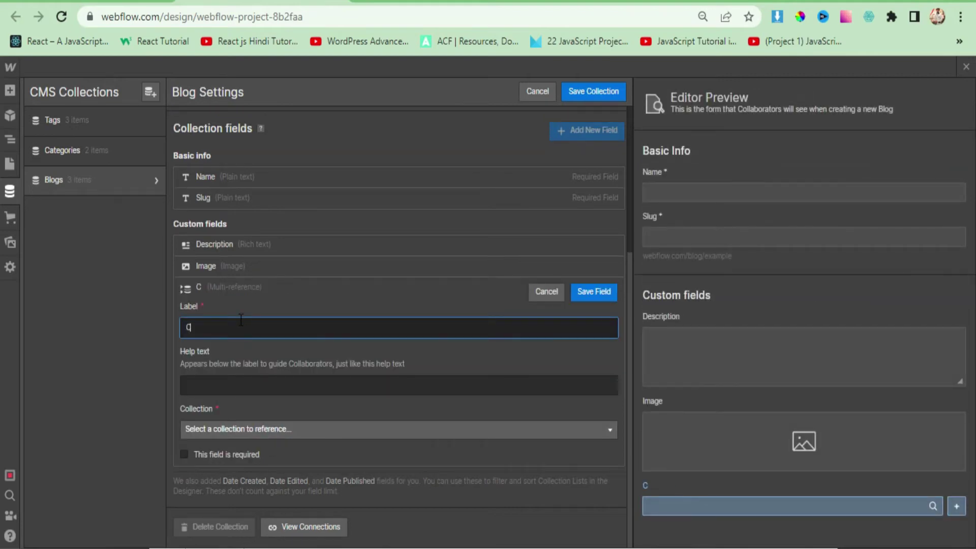
type("ategories")
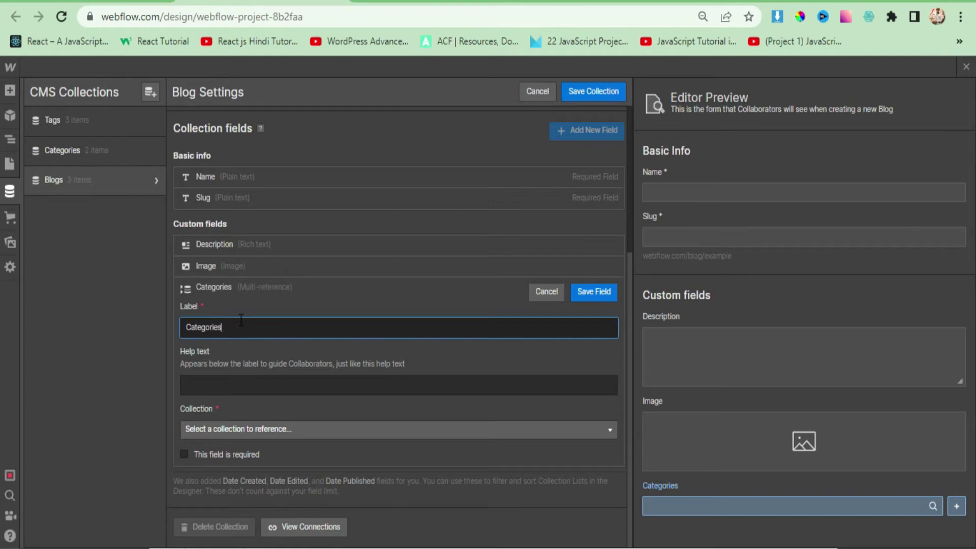
left_click(217, 384)
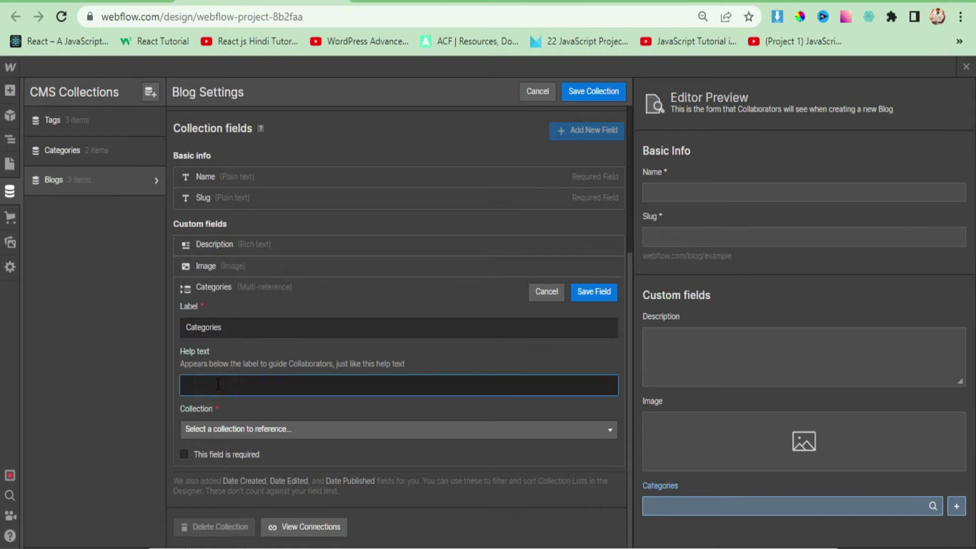
type("Add mu")
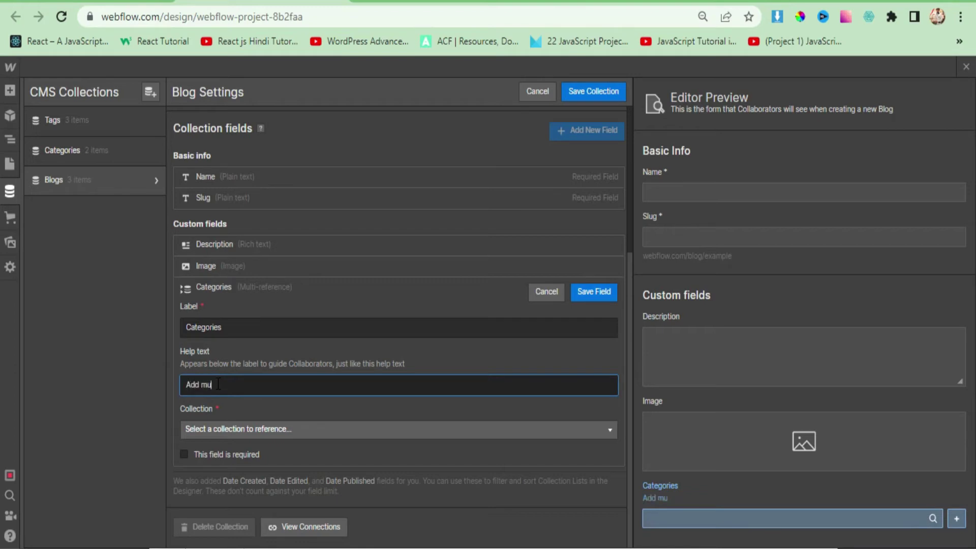
type("ltiple cat")
type("egories")
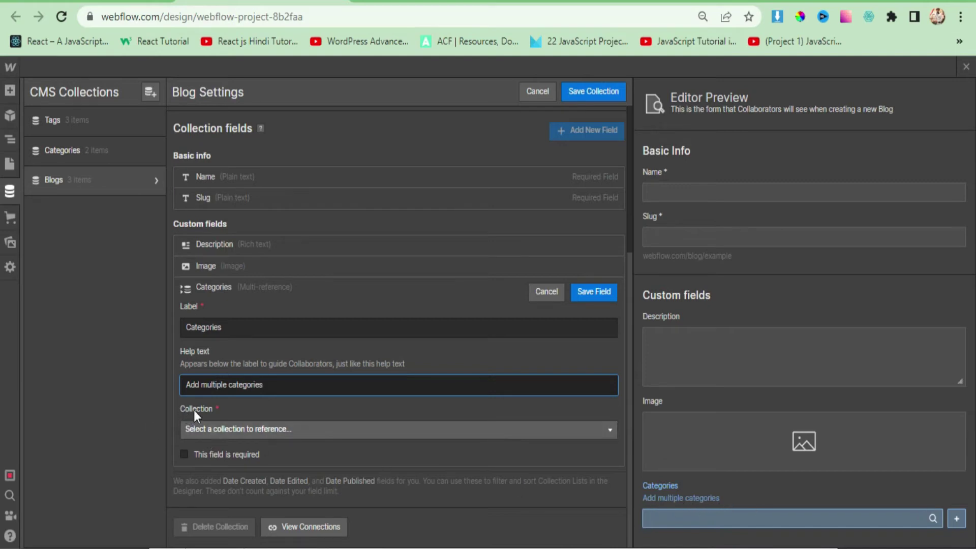
left_click(218, 431)
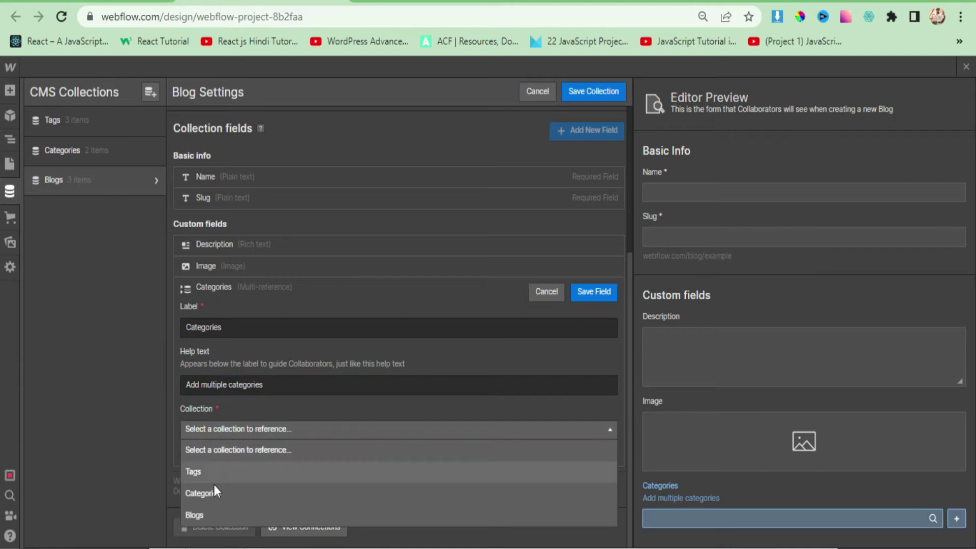
left_click(214, 494)
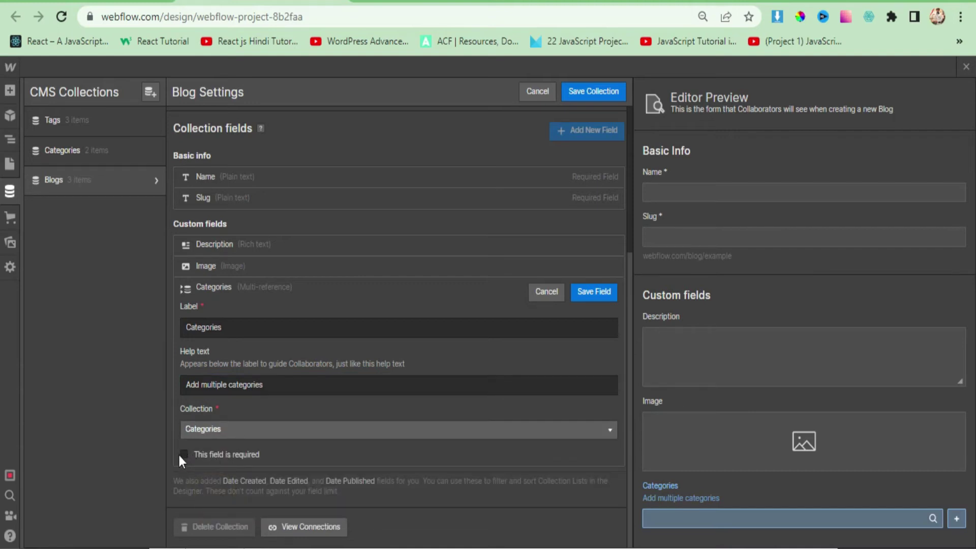
left_click(593, 291)
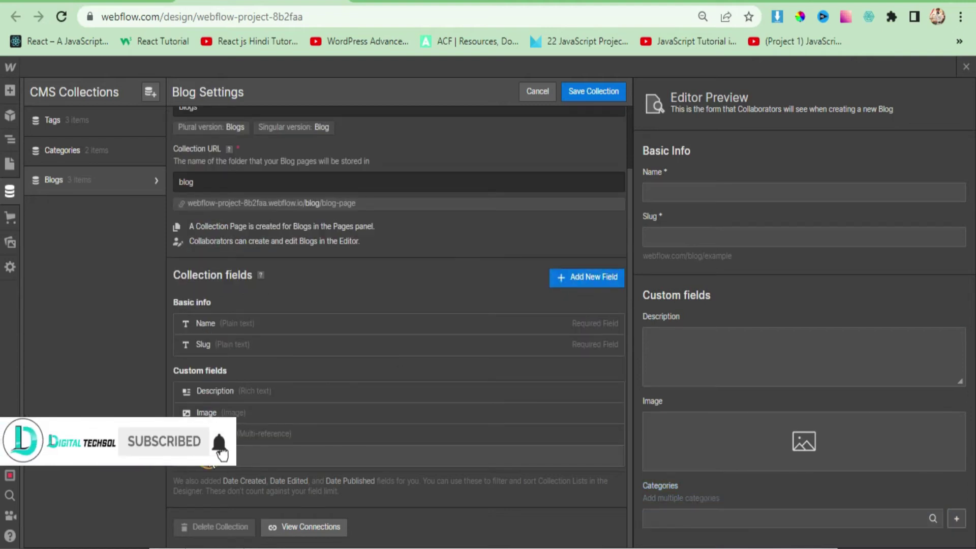
Step: Add a 'Tags' multi-reference field referencing the Tags collection and save the Blogs settings
left_click(231, 459)
left_click(263, 444)
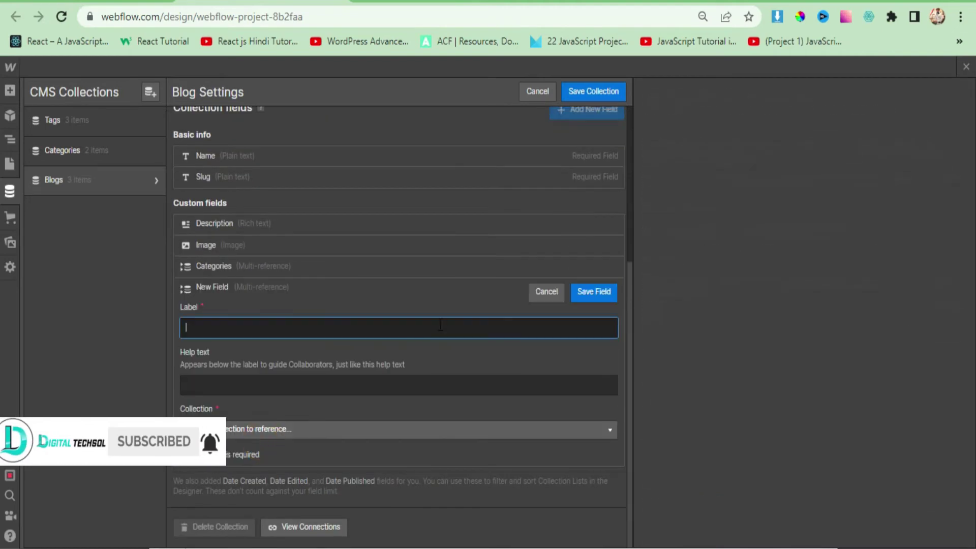
type("Tag")
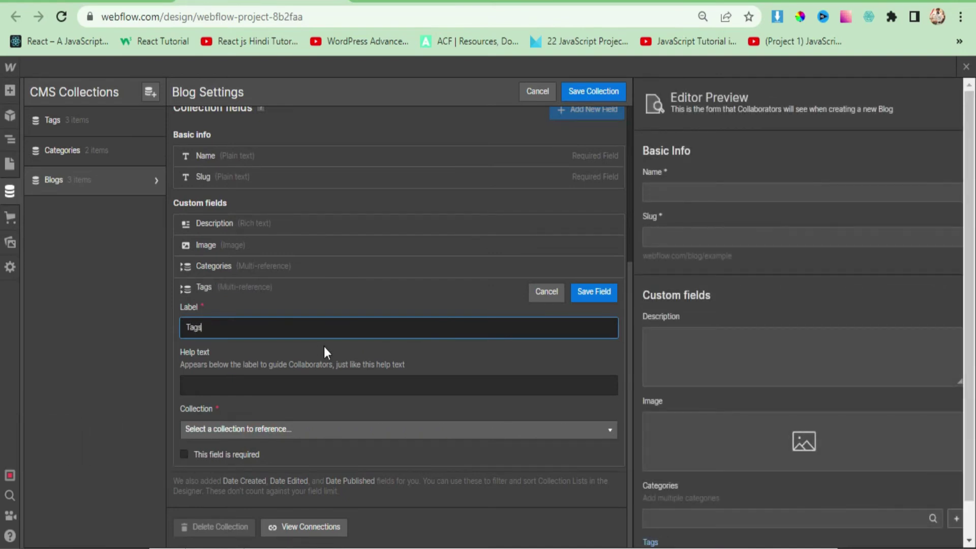
type("s")
left_click(249, 425)
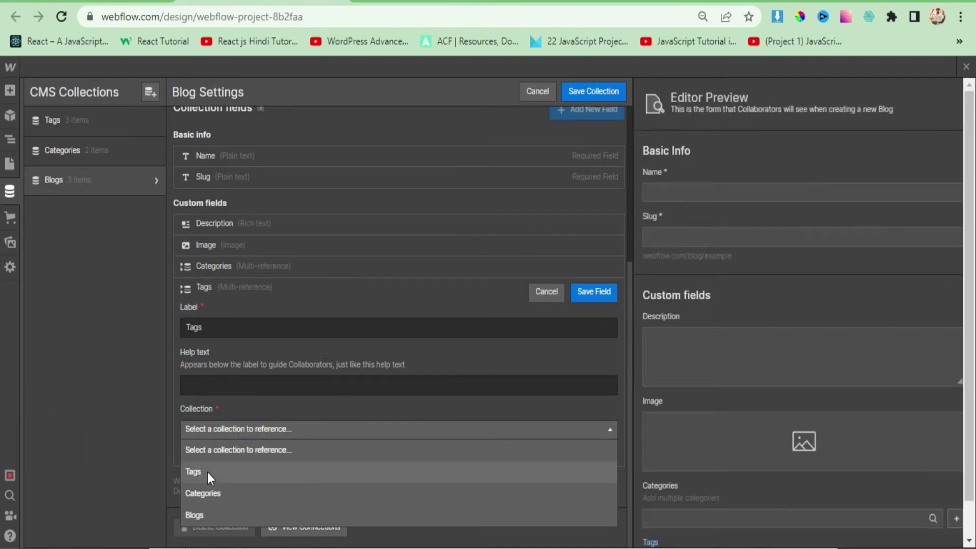
left_click(208, 471)
left_click(590, 297)
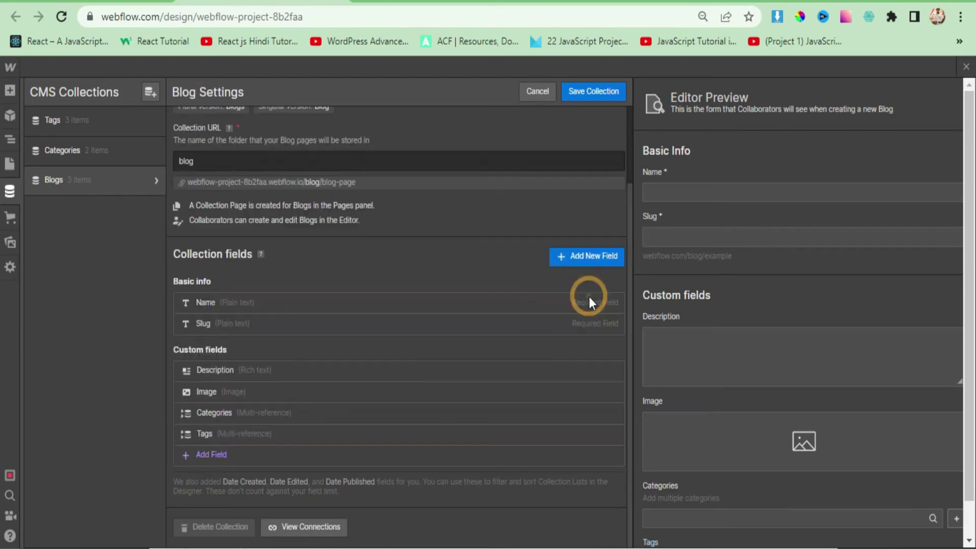
left_click(595, 92)
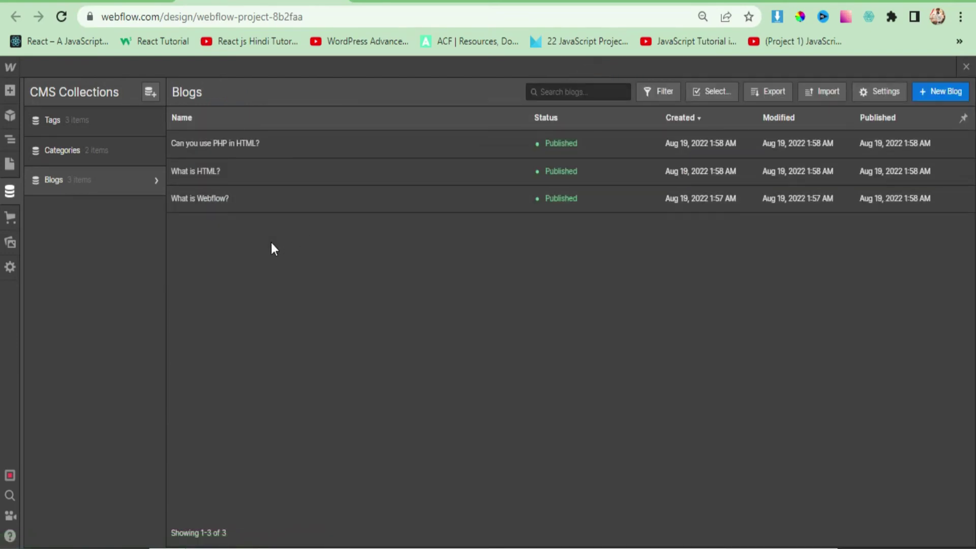
Step: Give the 'What is Webflow?' post the Design category and Webflow tag, then save it
left_click(218, 202)
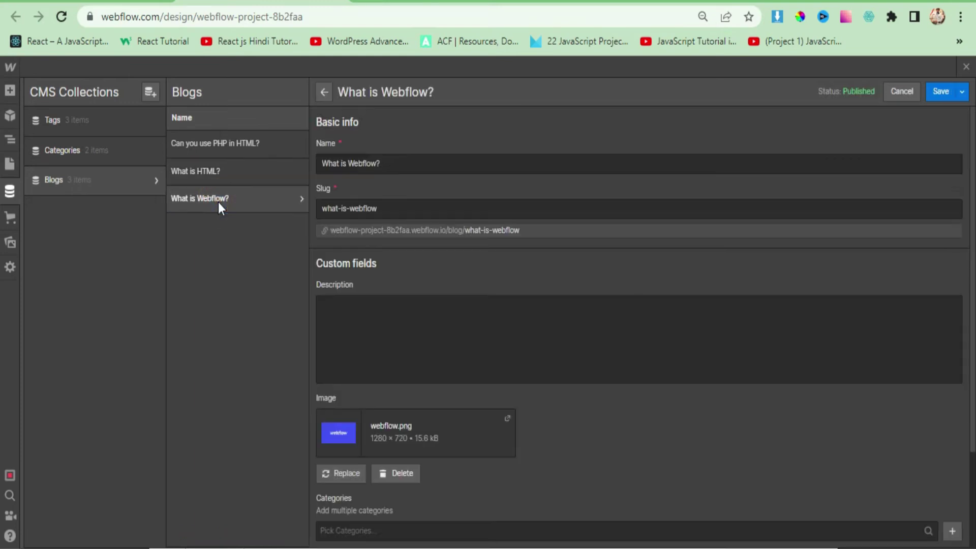
scroll(477, 173, "down", 3)
left_click(460, 235)
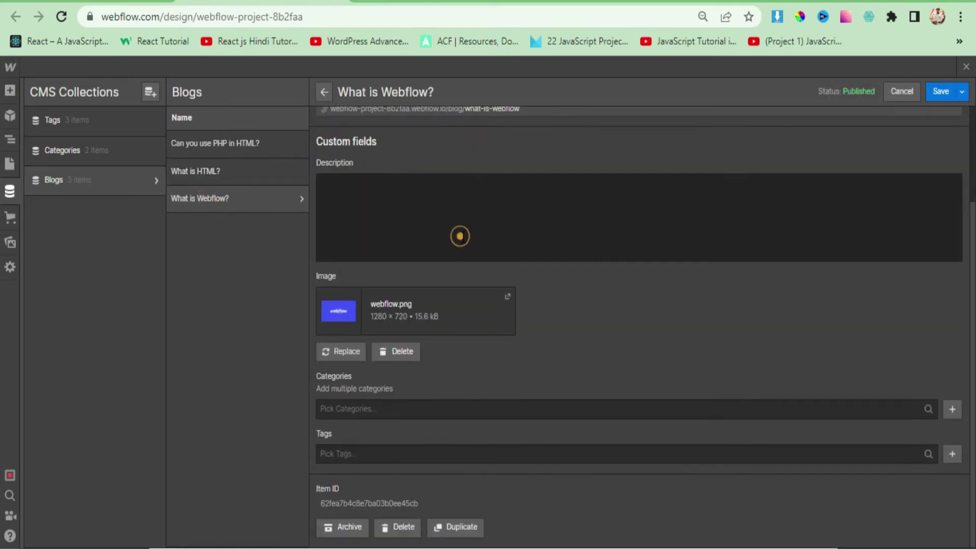
left_click(388, 406)
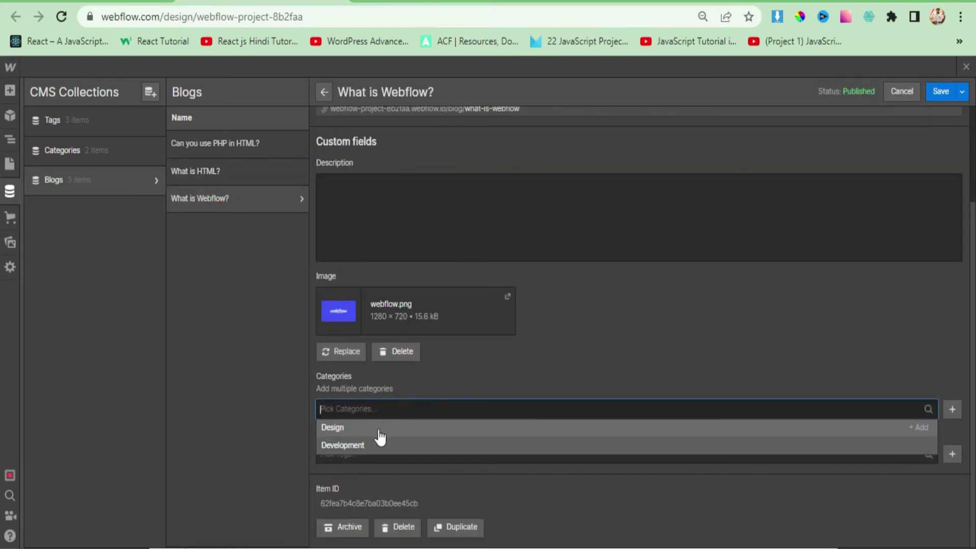
left_click(346, 428)
left_click(411, 409)
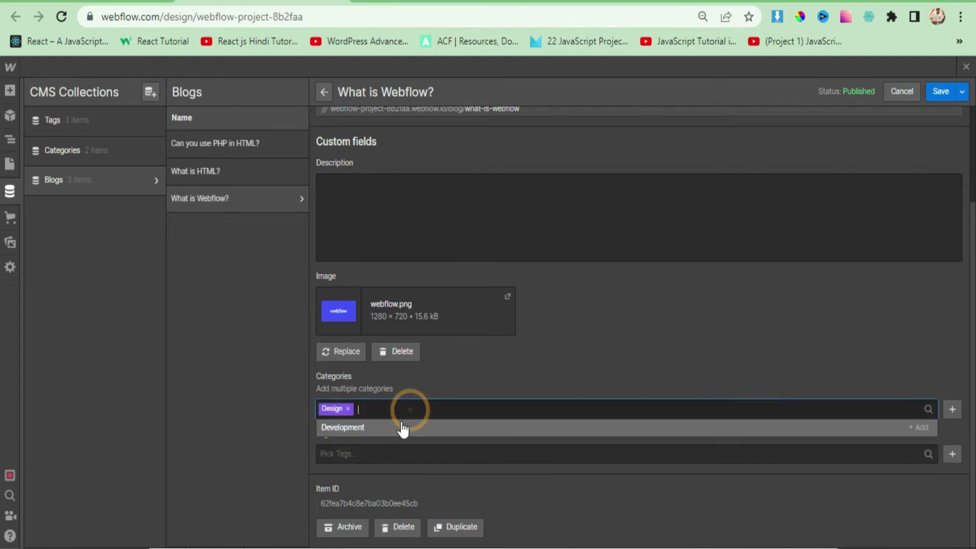
left_click(556, 346)
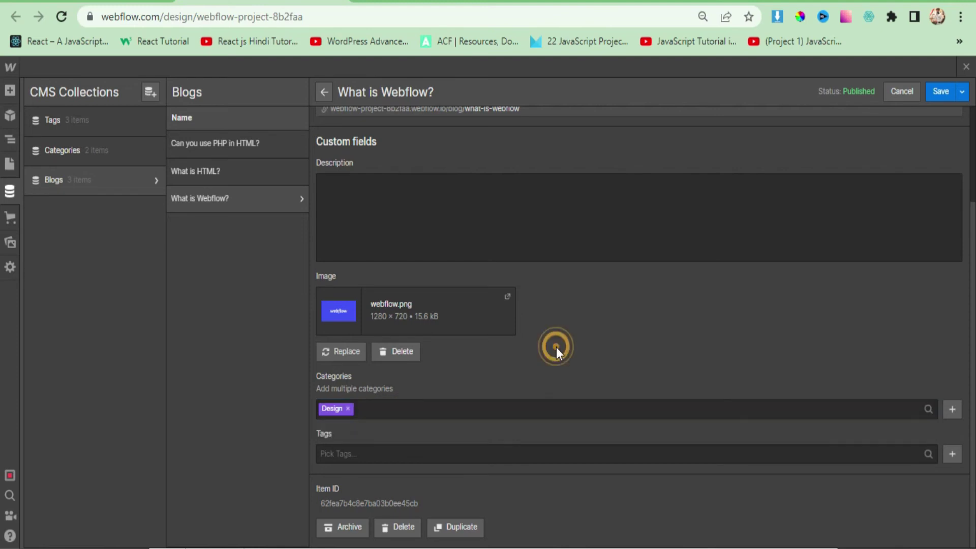
left_click(363, 454)
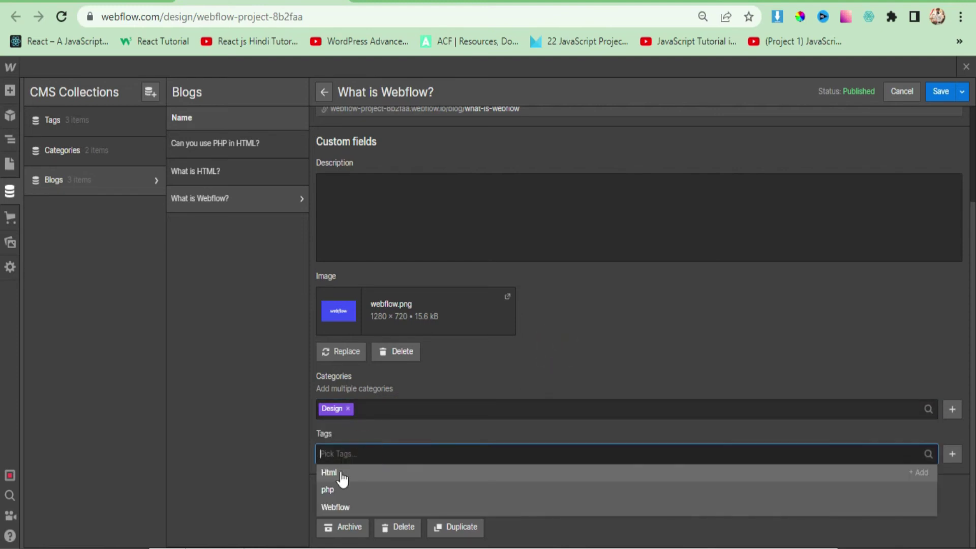
left_click(336, 507)
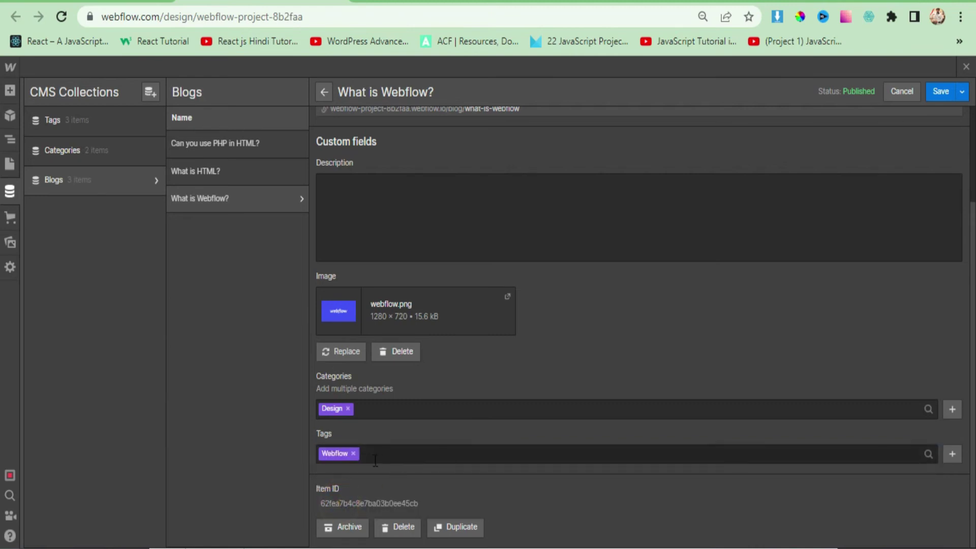
left_click(938, 91)
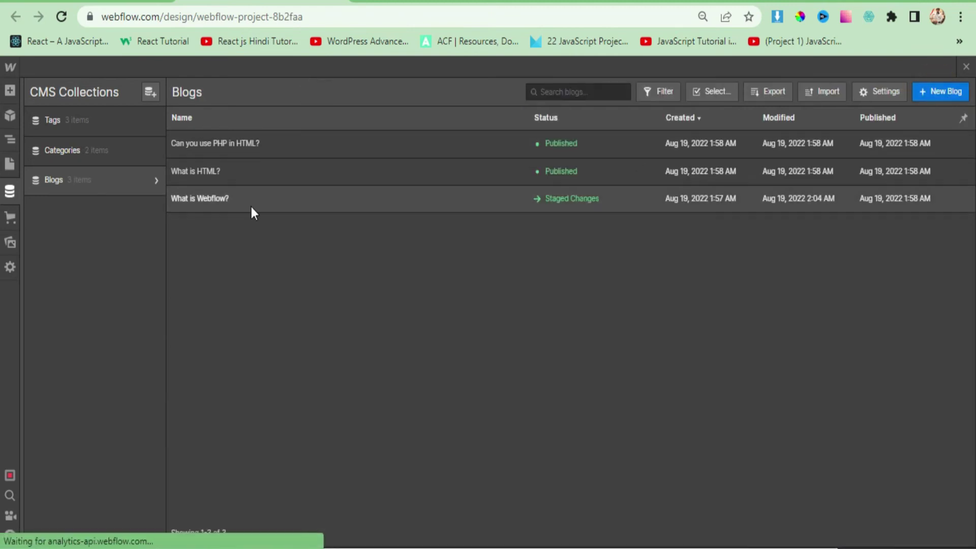
Step: Assign Design and Development categories and the Html tag to 'What is HTML?', then save
left_click(211, 166)
scroll(483, 252, "down", 3)
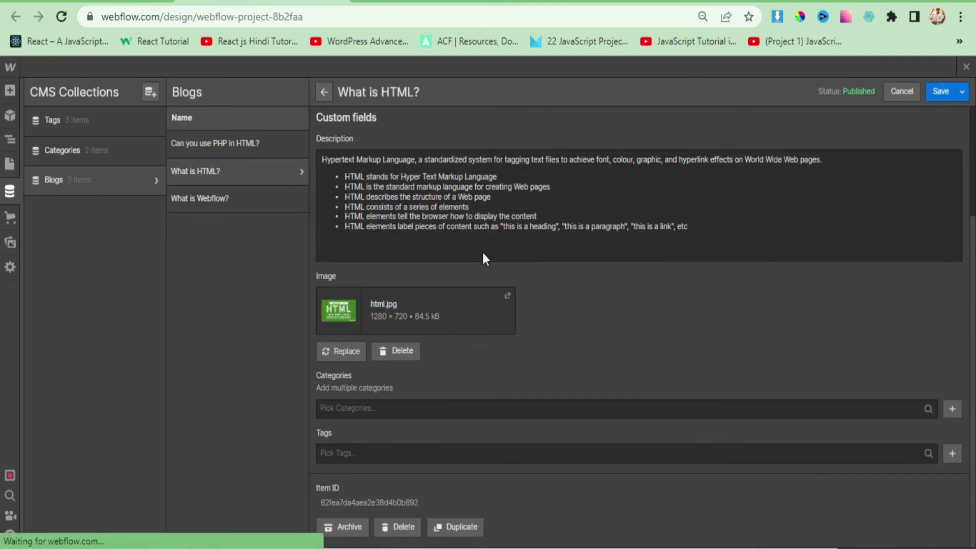
left_click(368, 412)
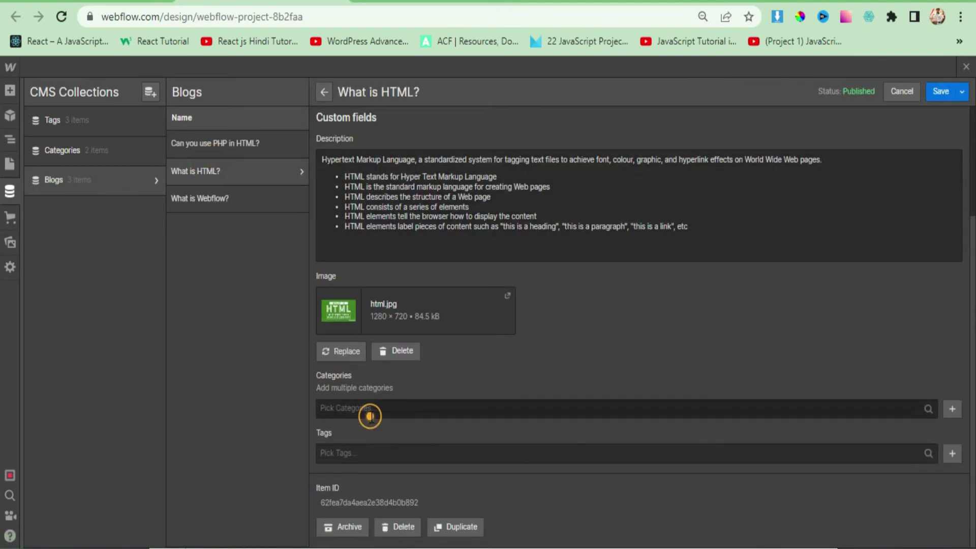
left_click(346, 429)
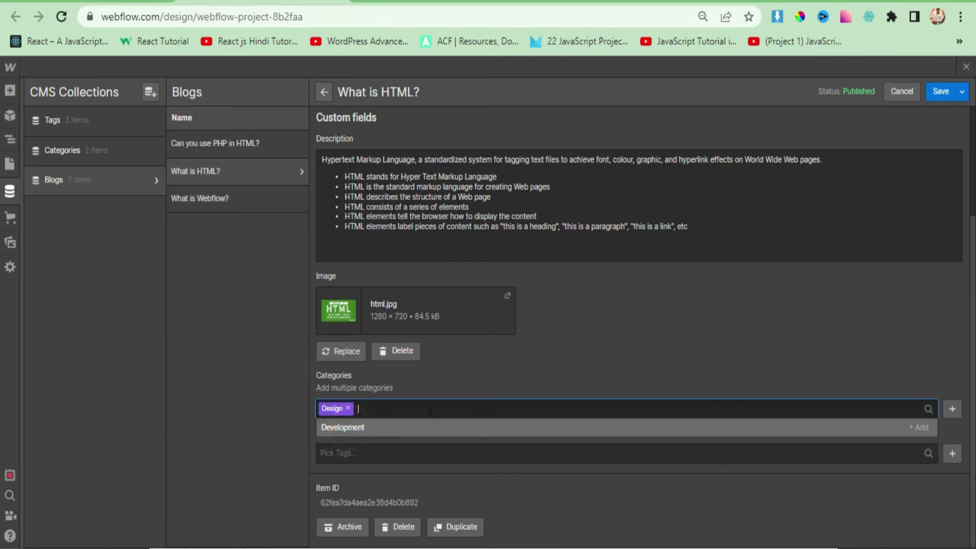
left_click(368, 432)
left_click(370, 452)
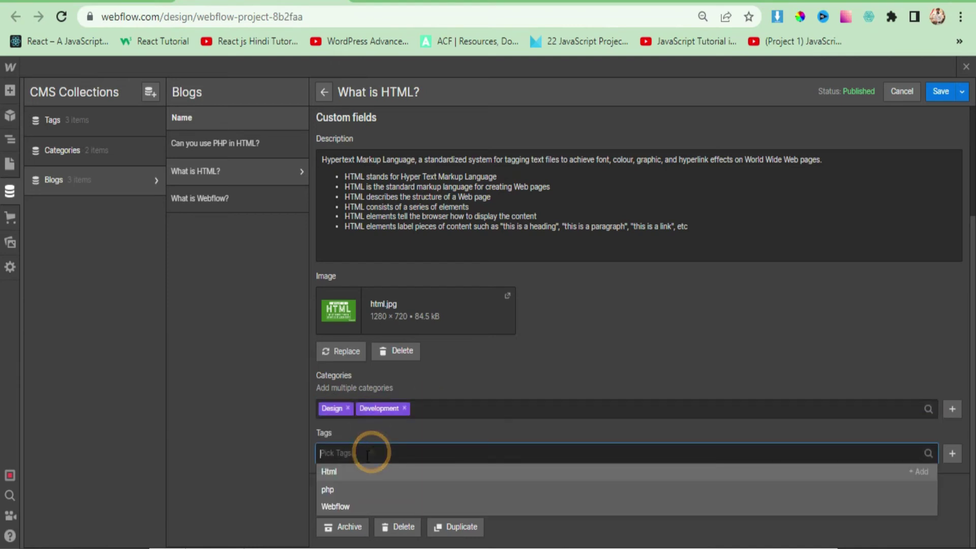
left_click(337, 473)
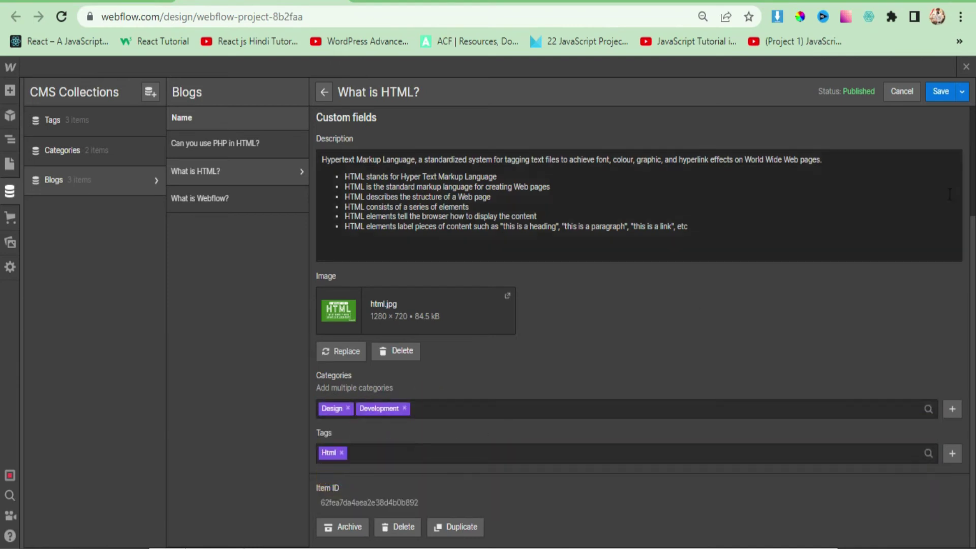
left_click(937, 92)
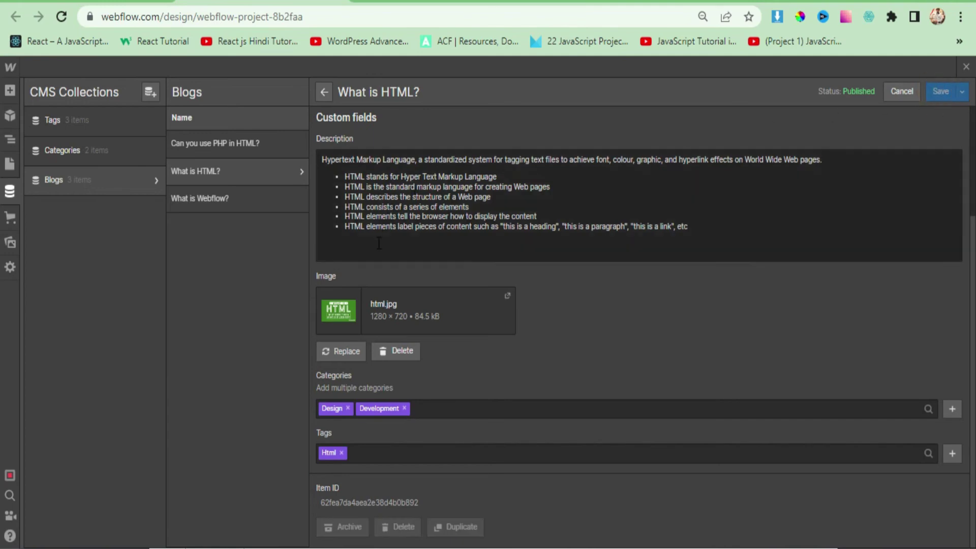
left_click(238, 140)
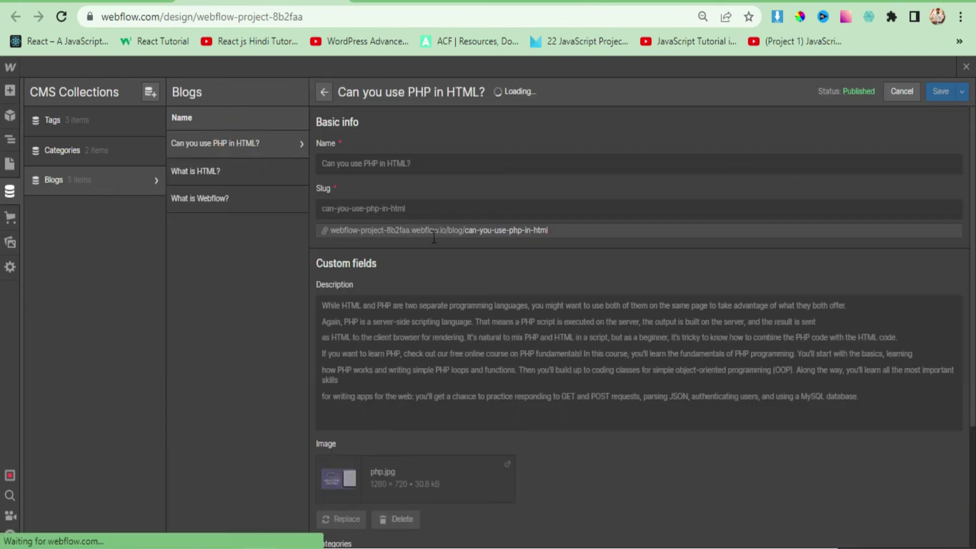
Step: Choose Development in the Categories field and php in the Tags field, then save the post
scroll(369, 443, "down", 3)
left_click(364, 408)
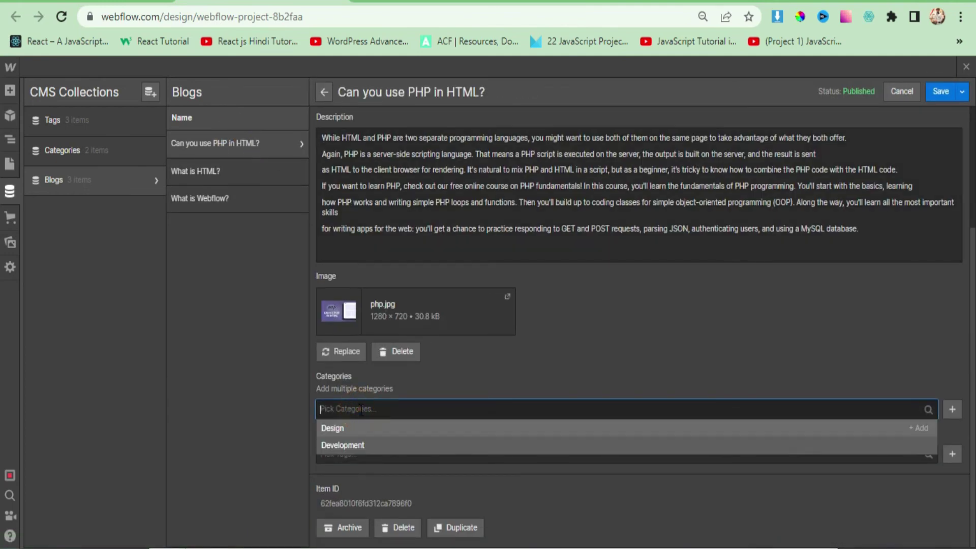
left_click(355, 445)
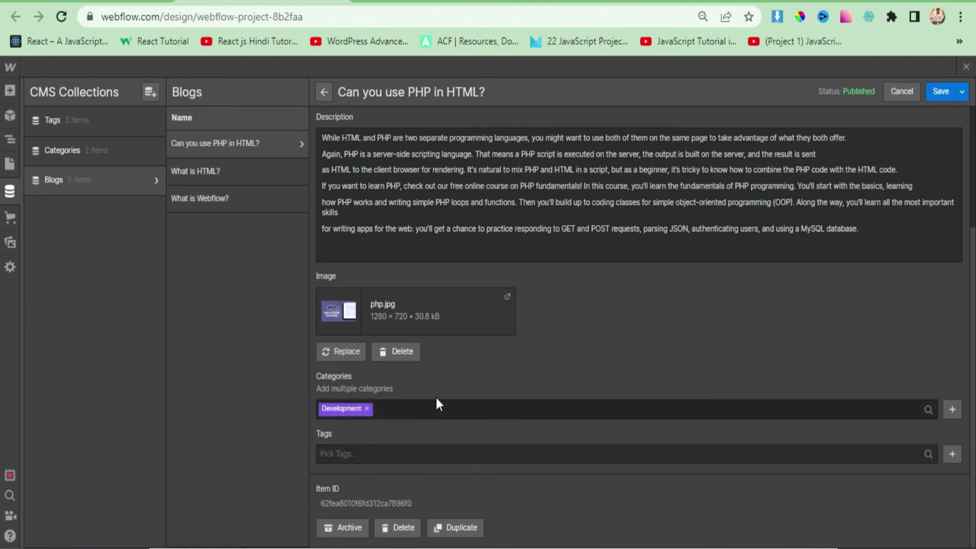
left_click(400, 453)
left_click(332, 489)
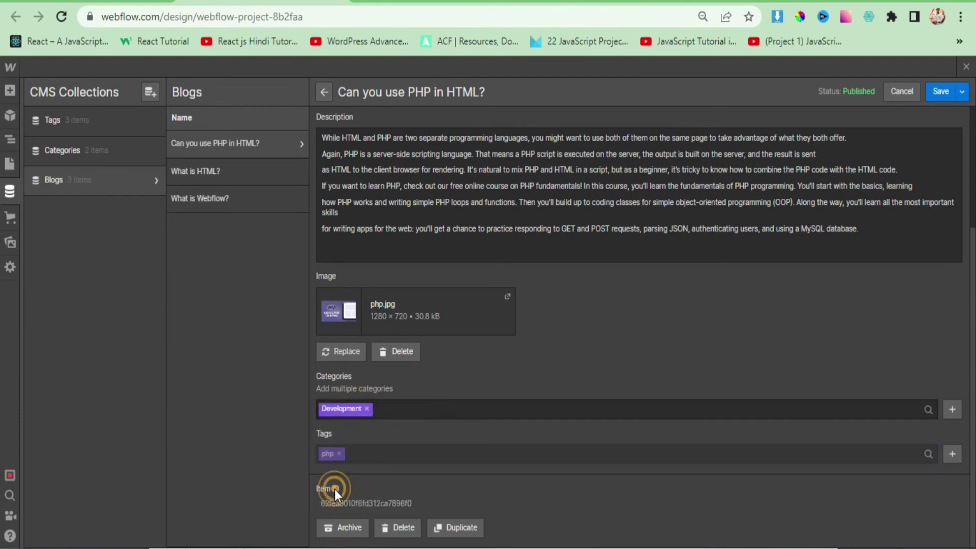
left_click(939, 91)
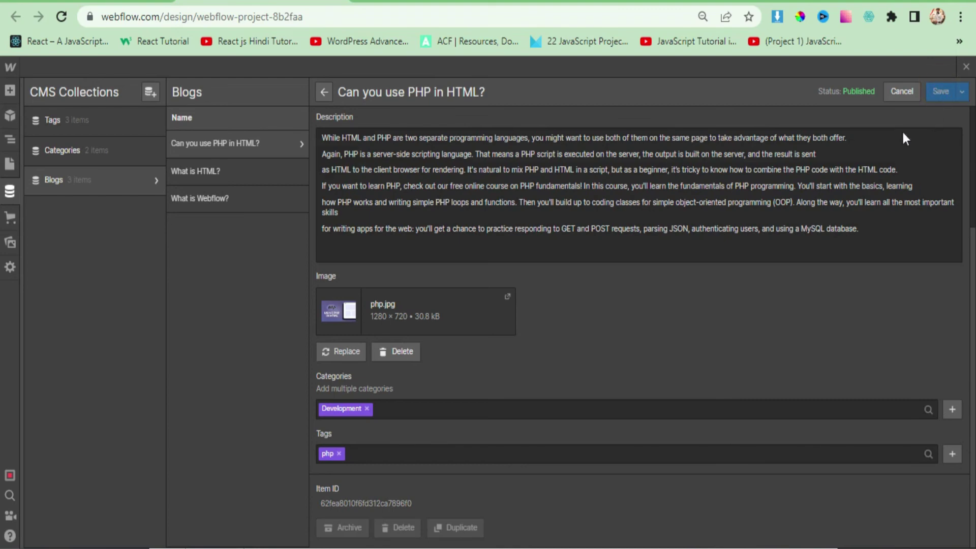